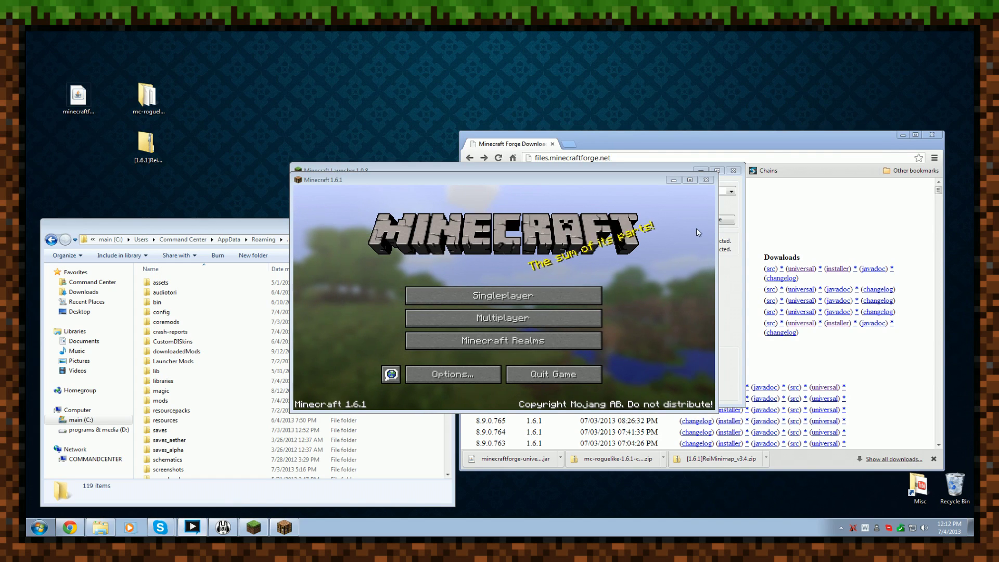
Step: Close the running game and check the launcher profile's game directory path, leaving the profile unsaved
left_click(710, 182)
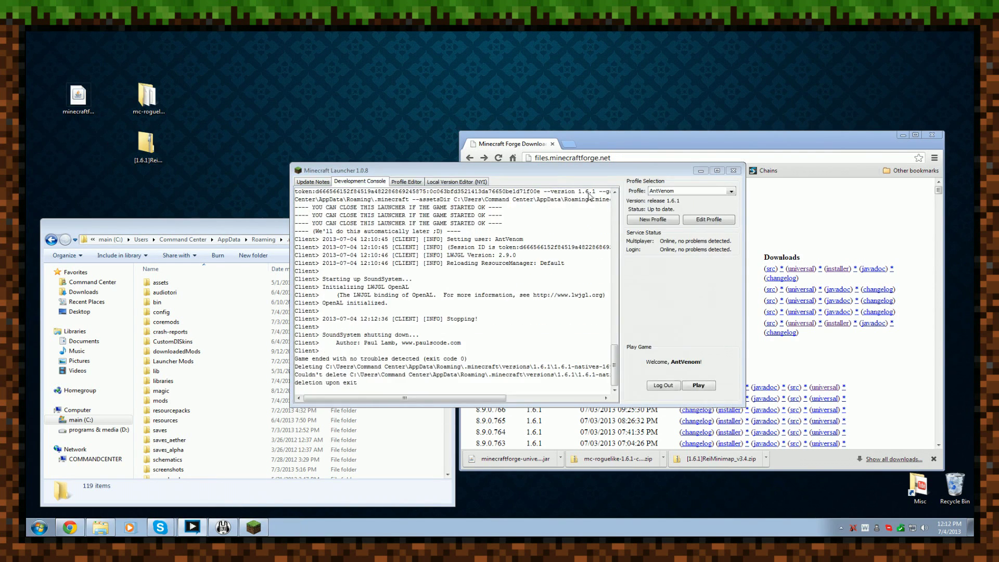
left_click(709, 219)
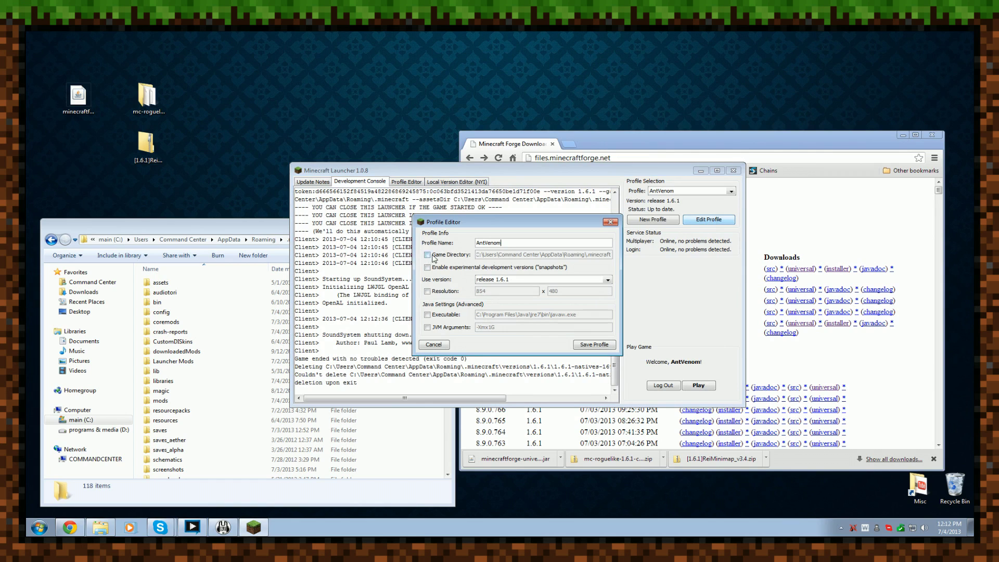
left_click(428, 255)
triple_click(501, 258)
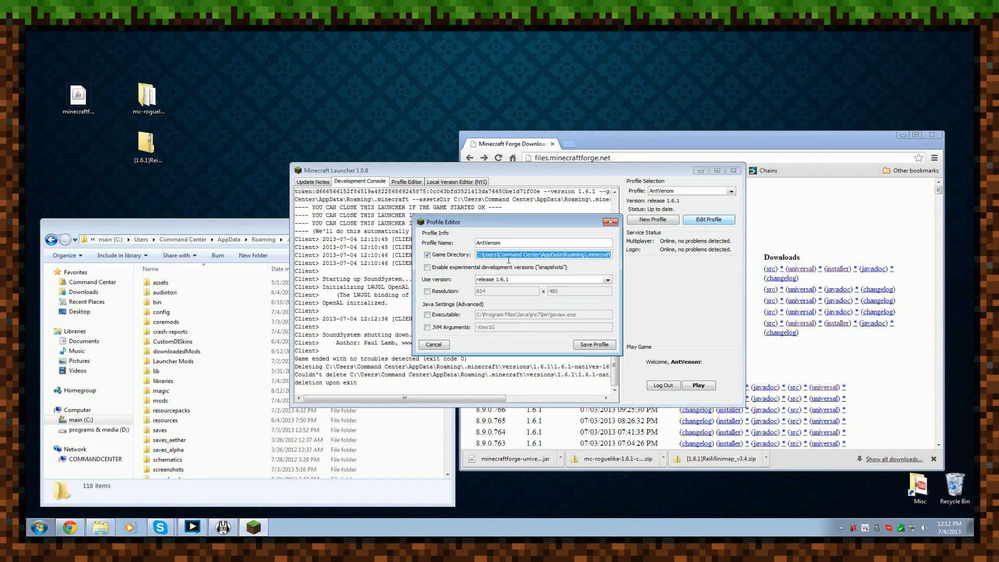
left_click(427, 254)
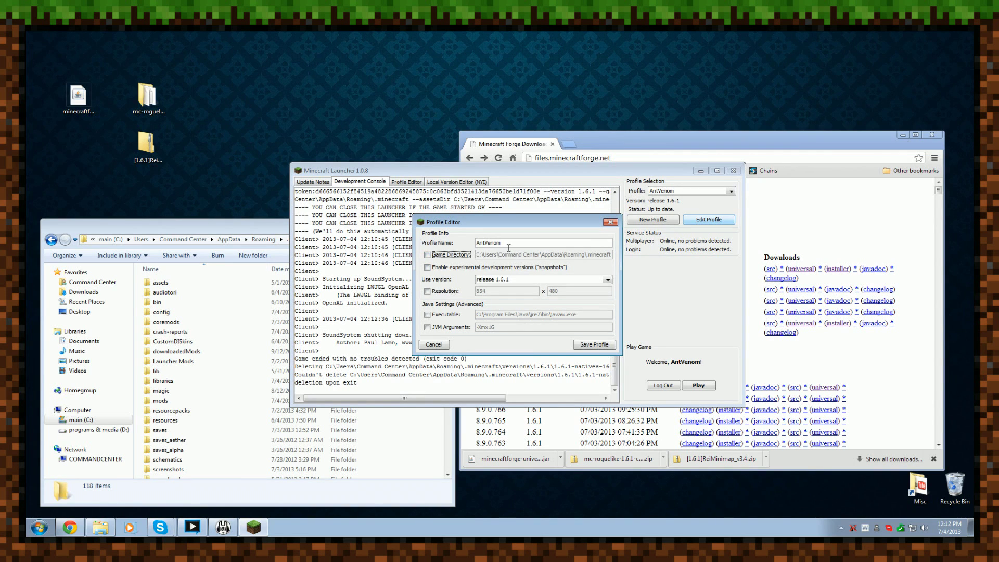
left_click(611, 221)
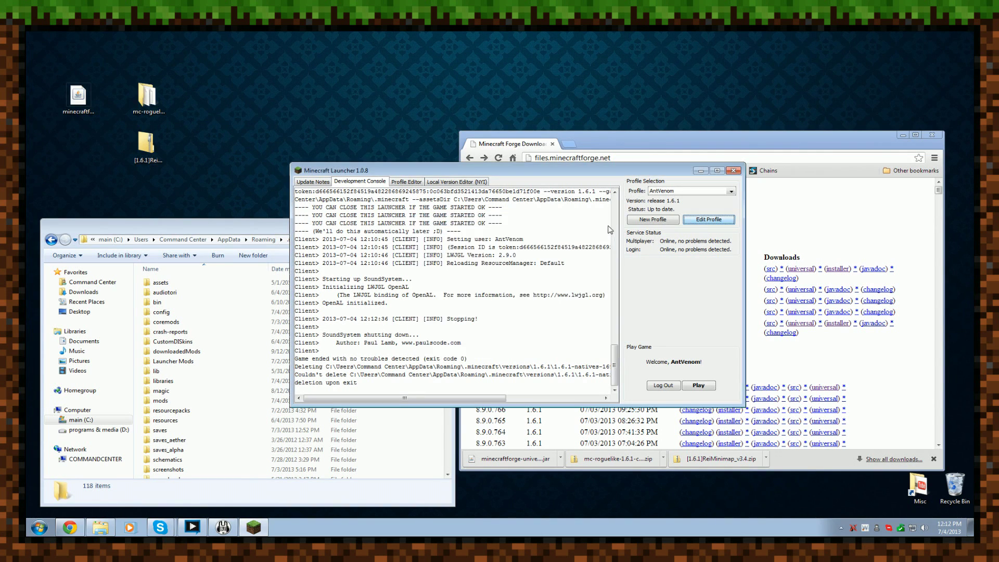
Step: Show the full path of the .minecraft folder in its address field, and close the Minecraft launcher
left_click(250, 231)
left_click(365, 242)
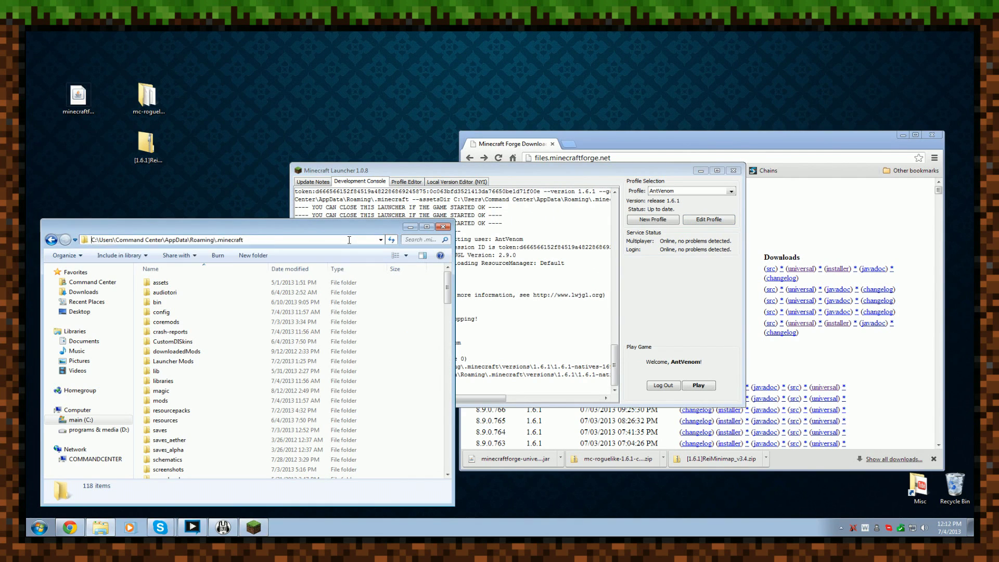
key("Escape")
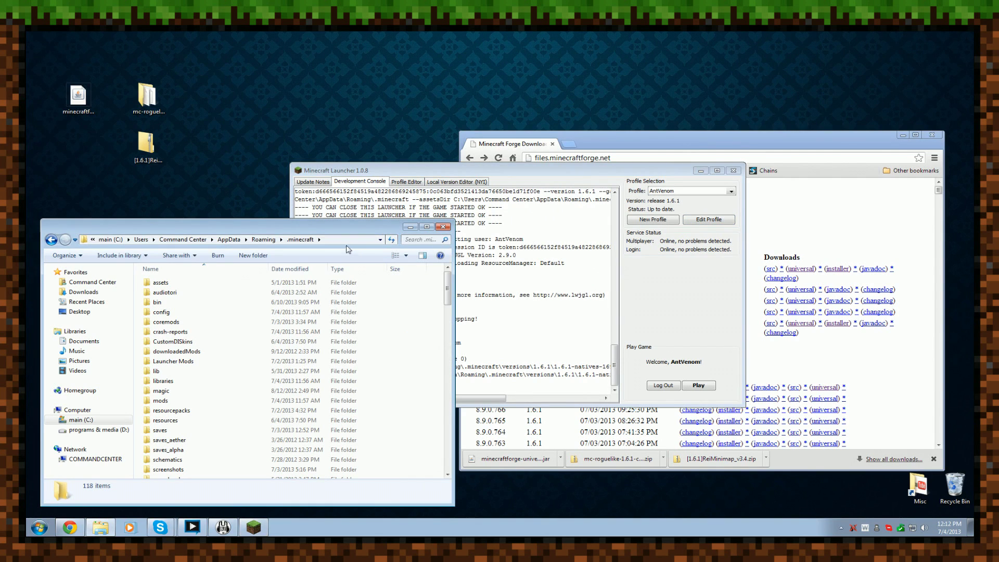
left_click(672, 291)
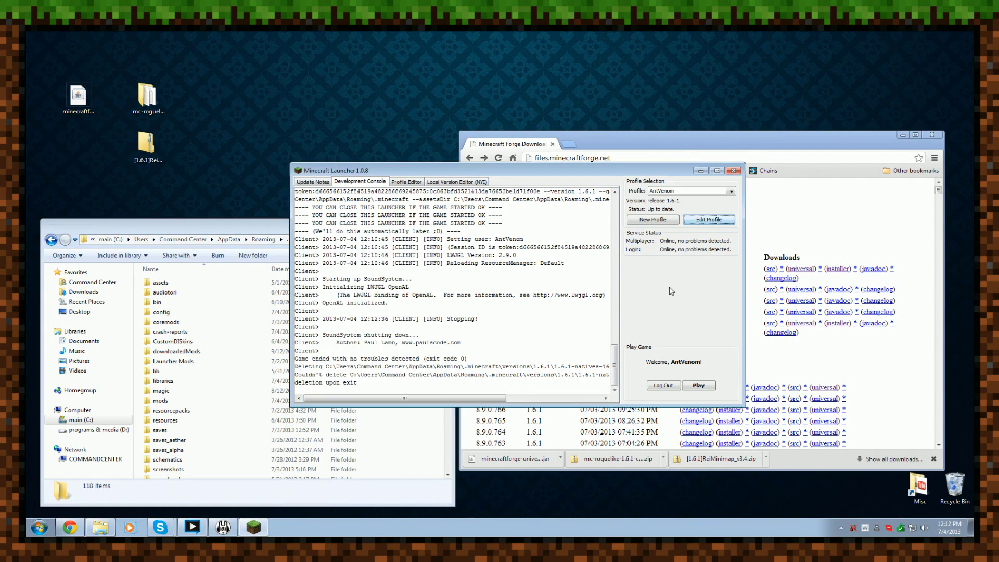
left_click(735, 171)
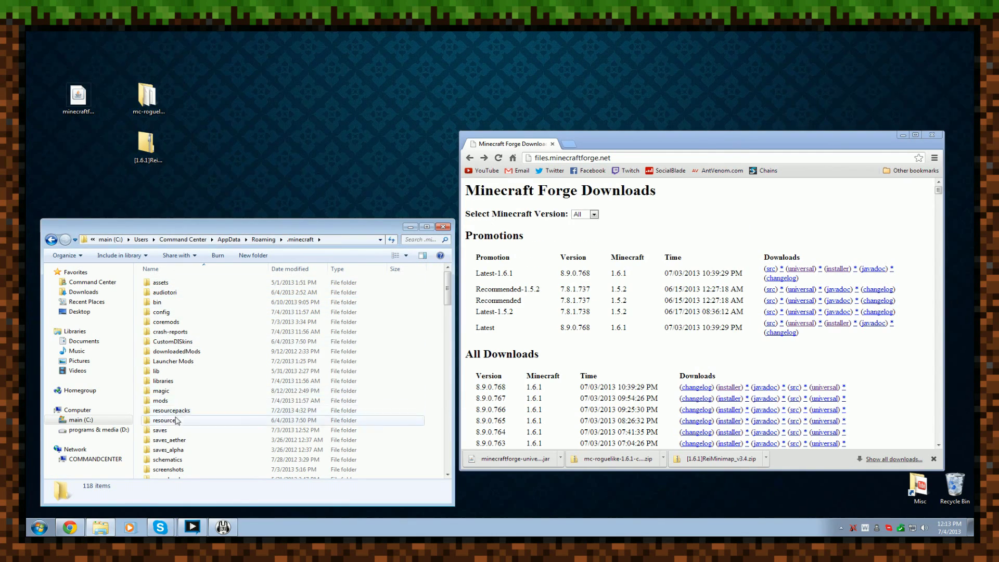
Step: Duplicate the 1.6.1 folder inside the versions folder of .minecraft
left_click(166, 401)
scroll(177, 338, "down", 3)
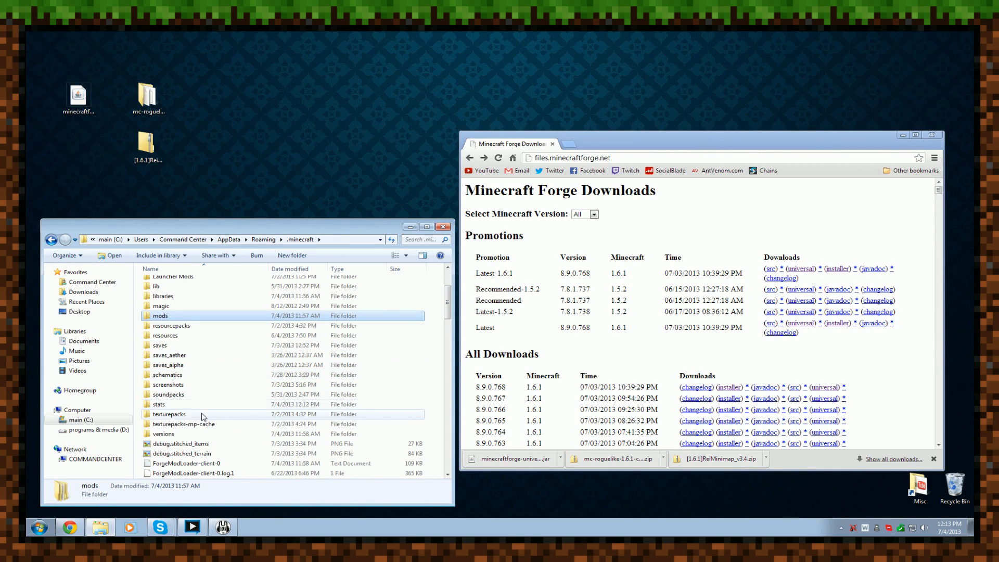
double_click(177, 436)
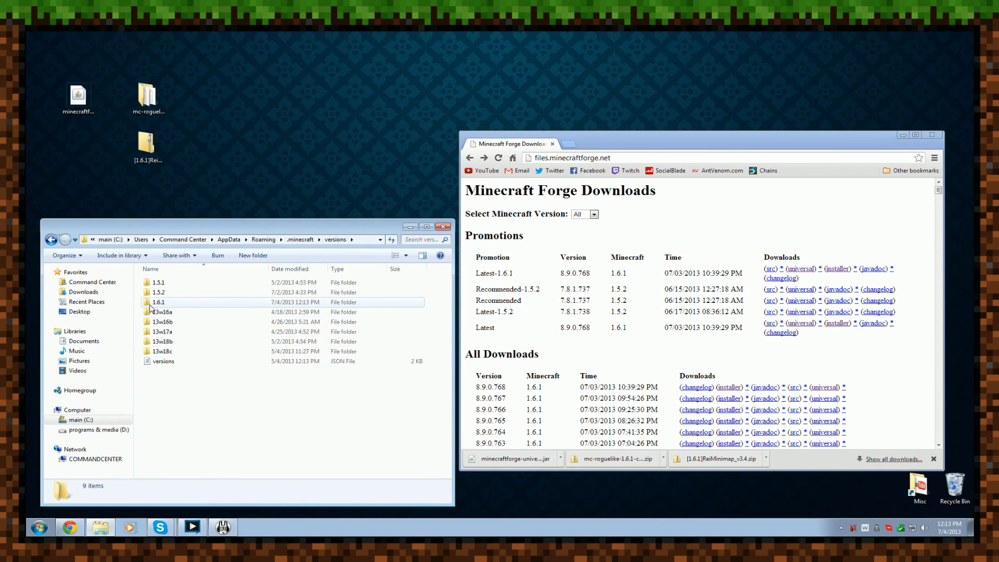
left_click(159, 303)
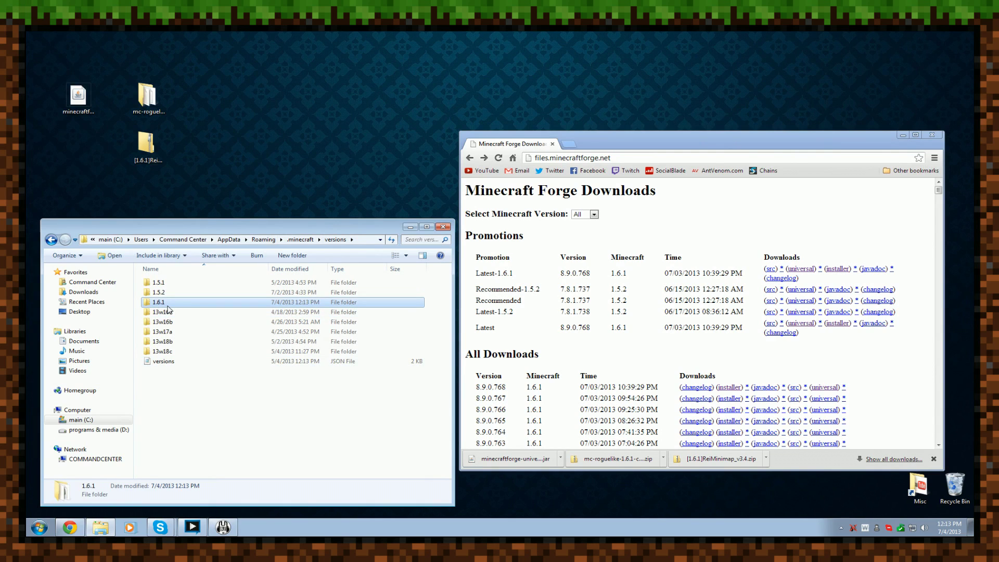
right_click(169, 308)
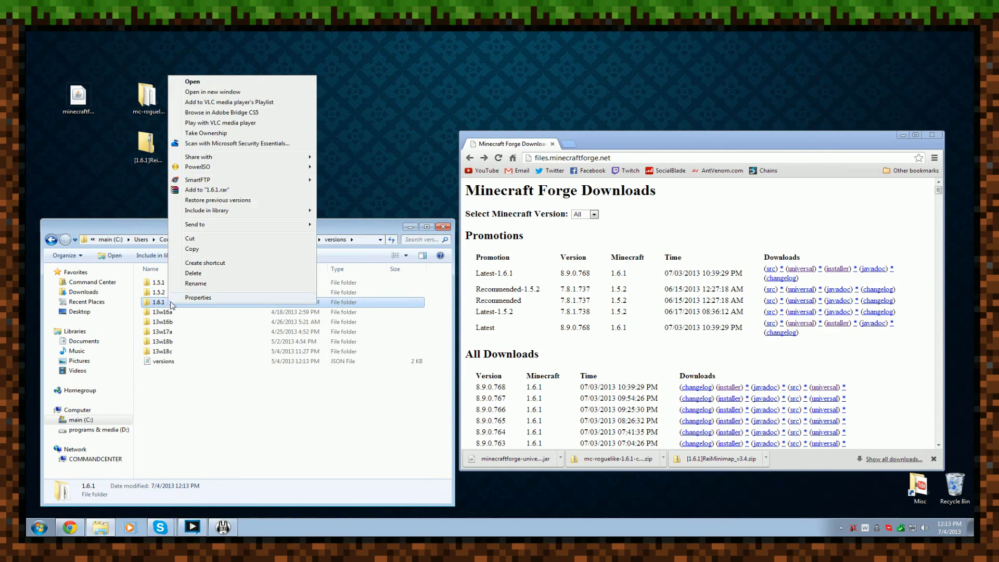
left_click(190, 254)
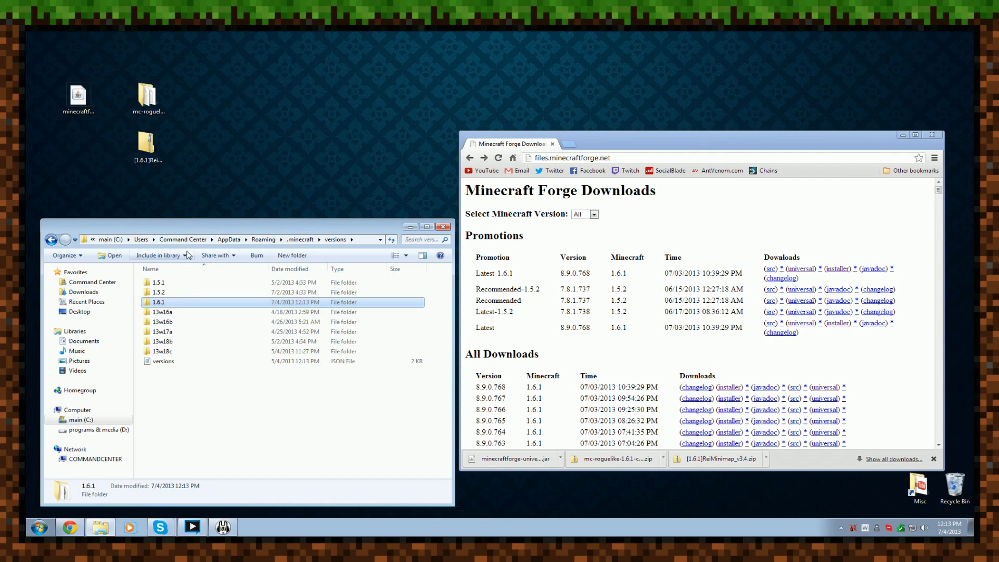
right_click(196, 400)
left_click(227, 332)
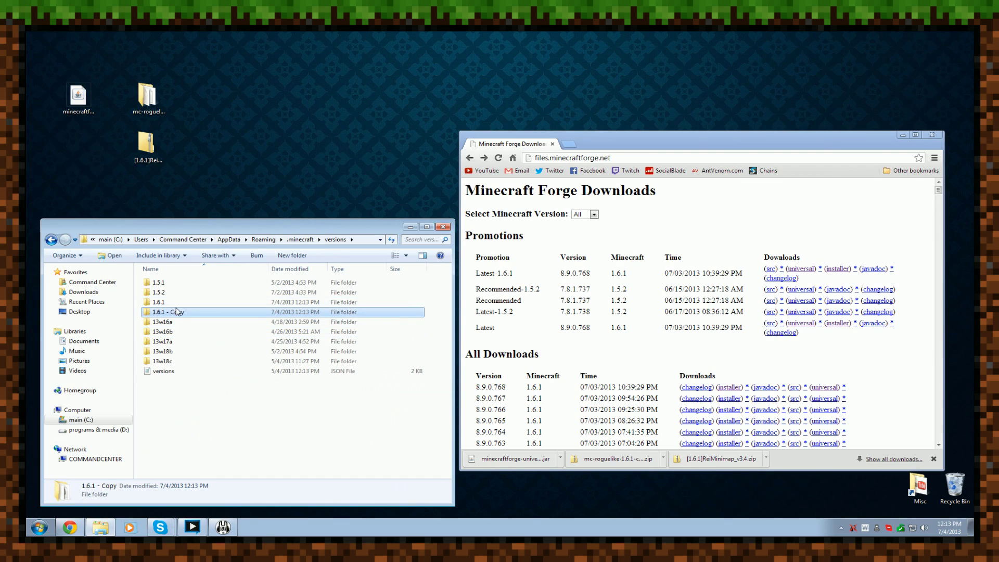
Step: Rename the copied 1.6.1 version folder as 1.6.1Mod
right_click(180, 315)
left_click(209, 299)
type("Mod")
key("ctrl+a")
left_click(234, 429)
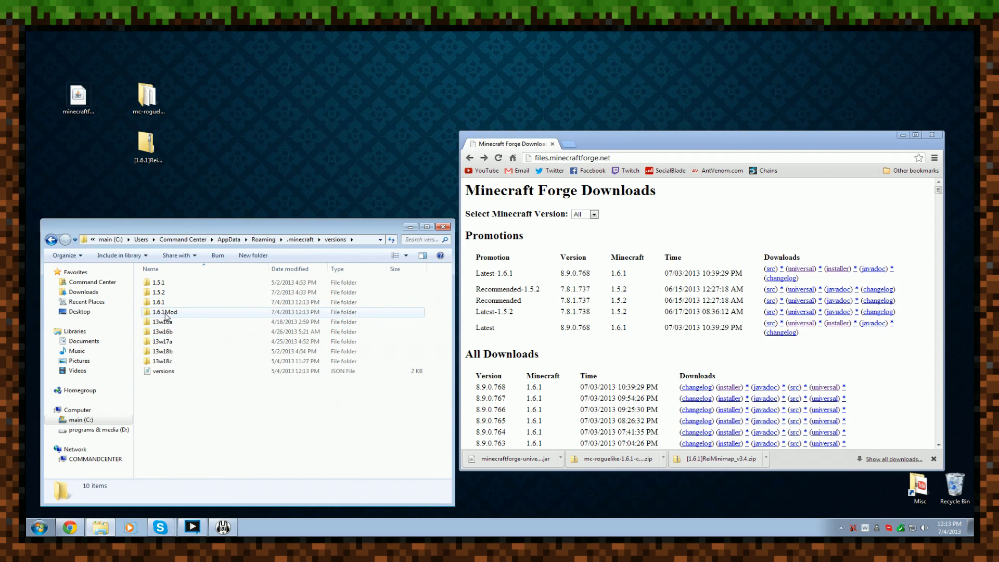
Step: Delete the 1.6.1-natives folder from inside the 1.6.1Mod folder
double_click(166, 313)
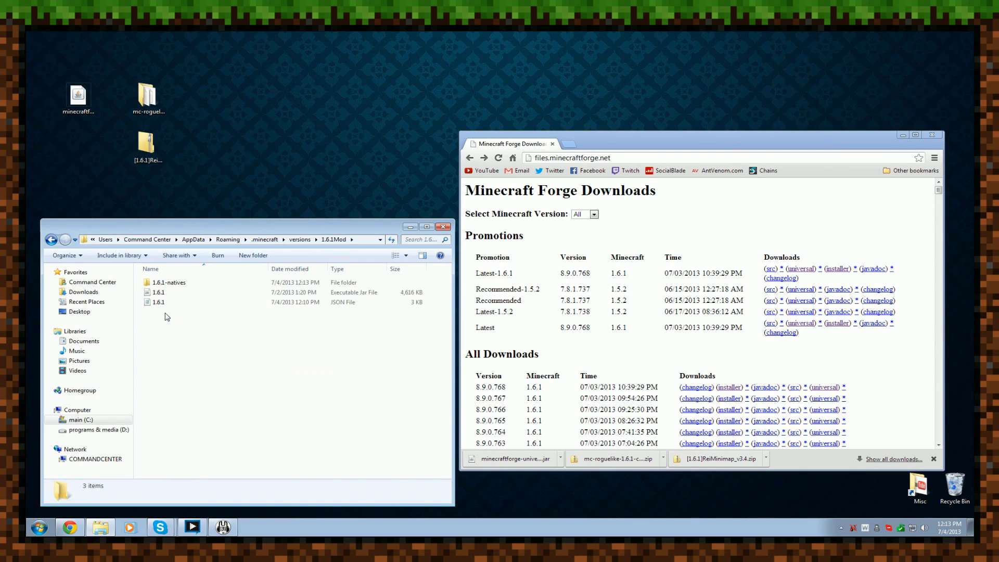
left_click(197, 286)
key("Delete")
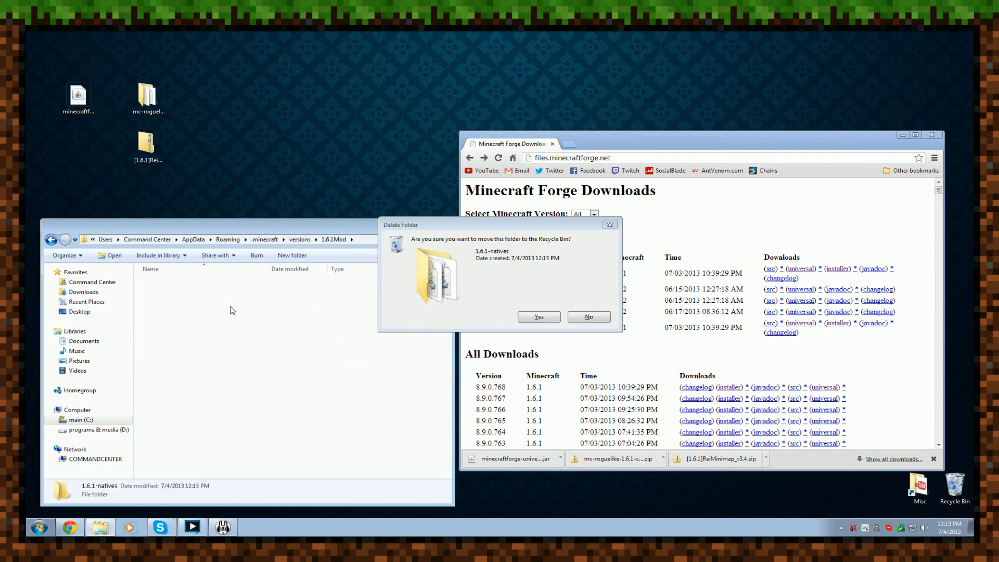
left_click(543, 321)
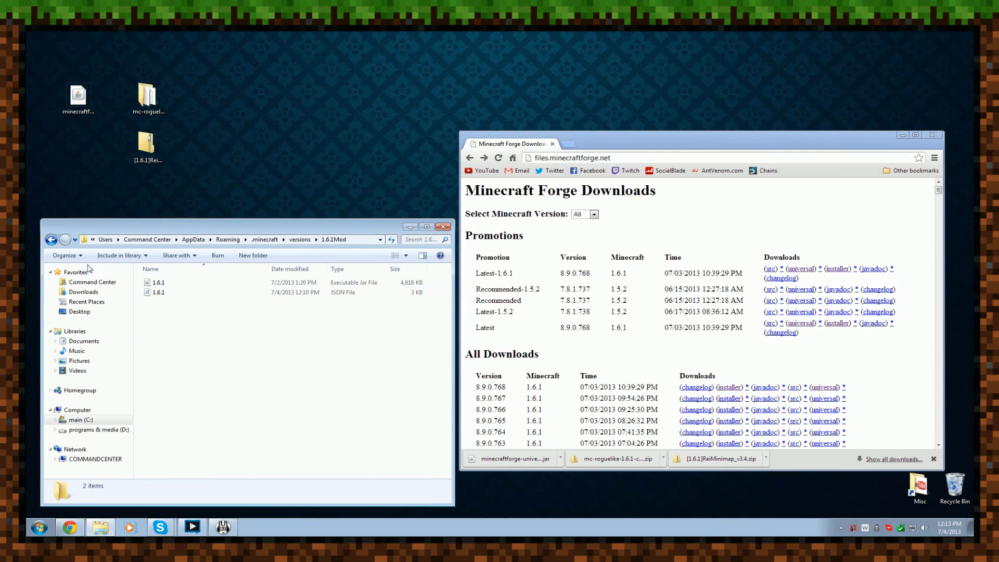
Step: Rename the 1.6.1 executable jar file in the 1.6.1Mod folder as 1.6.1Mod
left_click(172, 284)
right_click(172, 287)
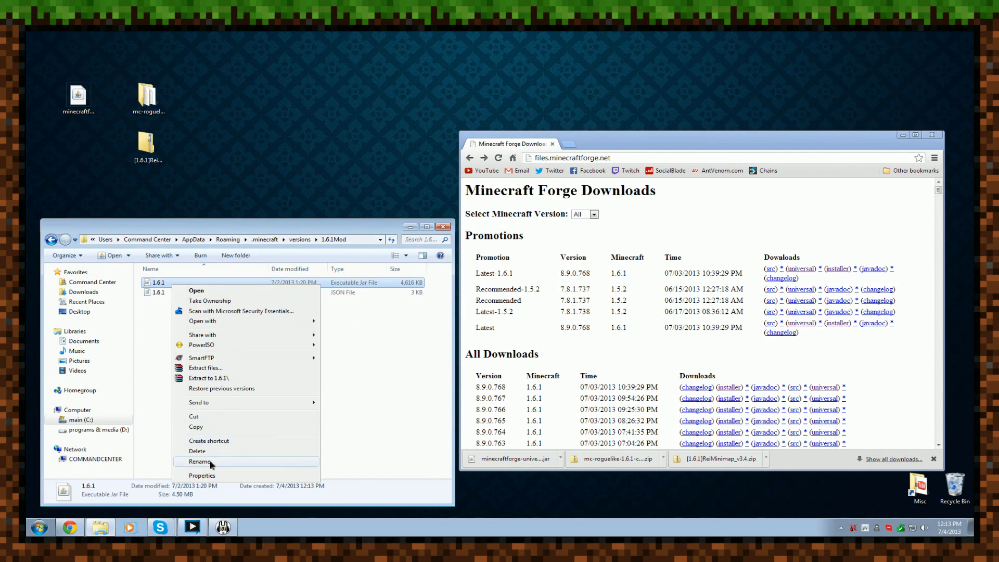
left_click(210, 460)
key("End")
type("Mod")
left_click(201, 342)
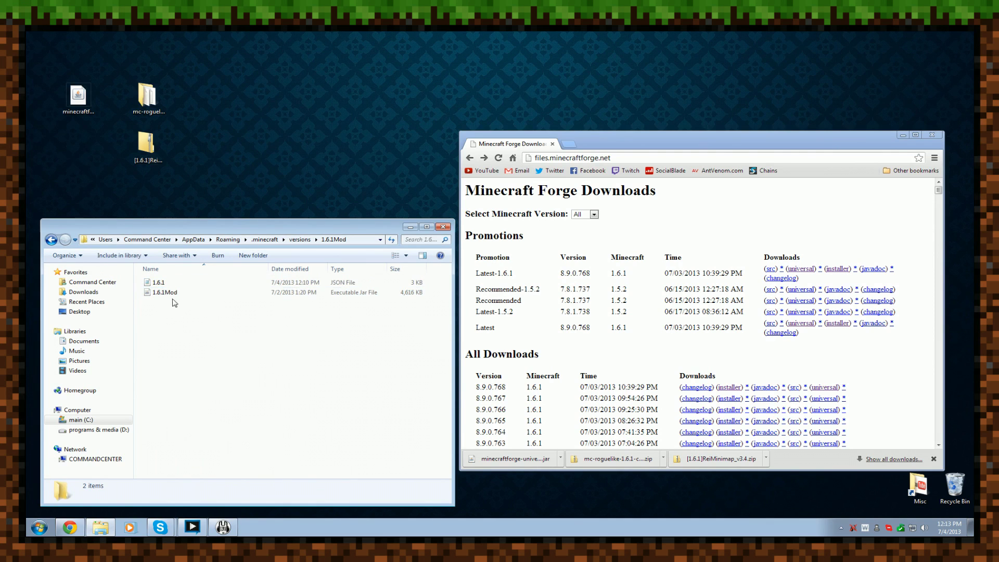
Step: Rename the 1.6.1 JSON file in the 1.6.1Mod folder as 1.6.1Mod
left_click(161, 284)
right_click(161, 283)
left_click(218, 459)
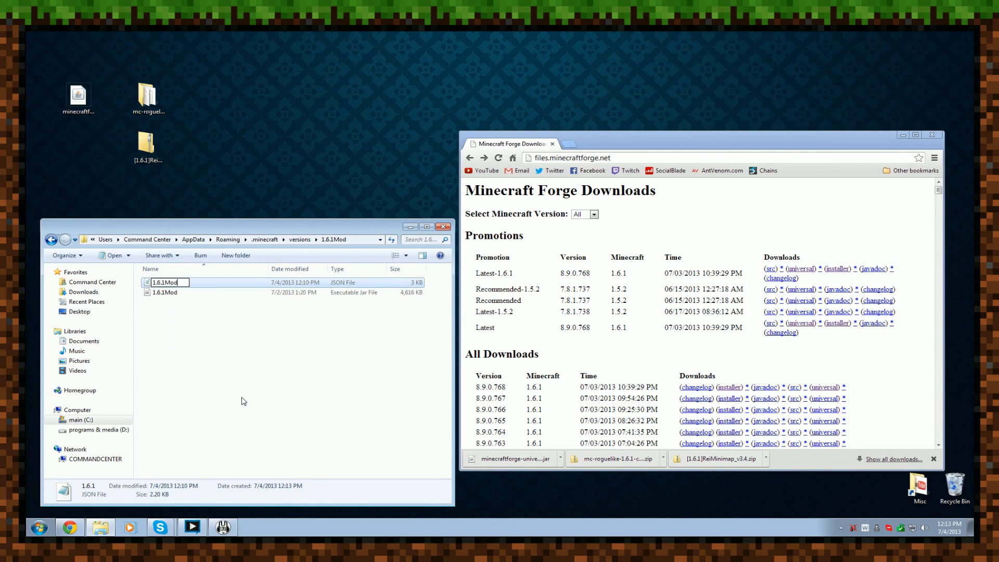
key("End")
type("Mod")
left_click(197, 373)
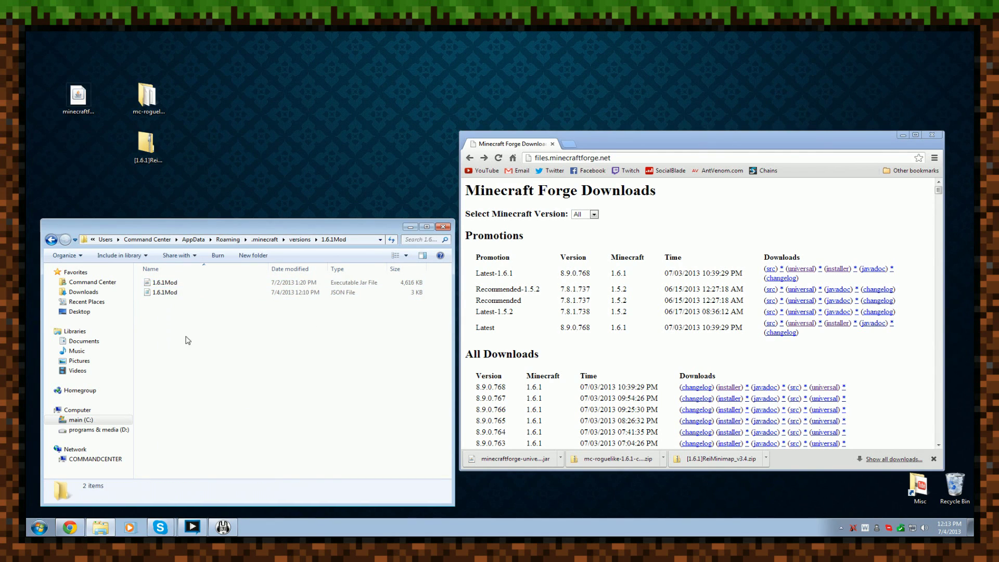
Step: Open the 1.6.1Mod JSON file with Notepad
left_click(202, 294)
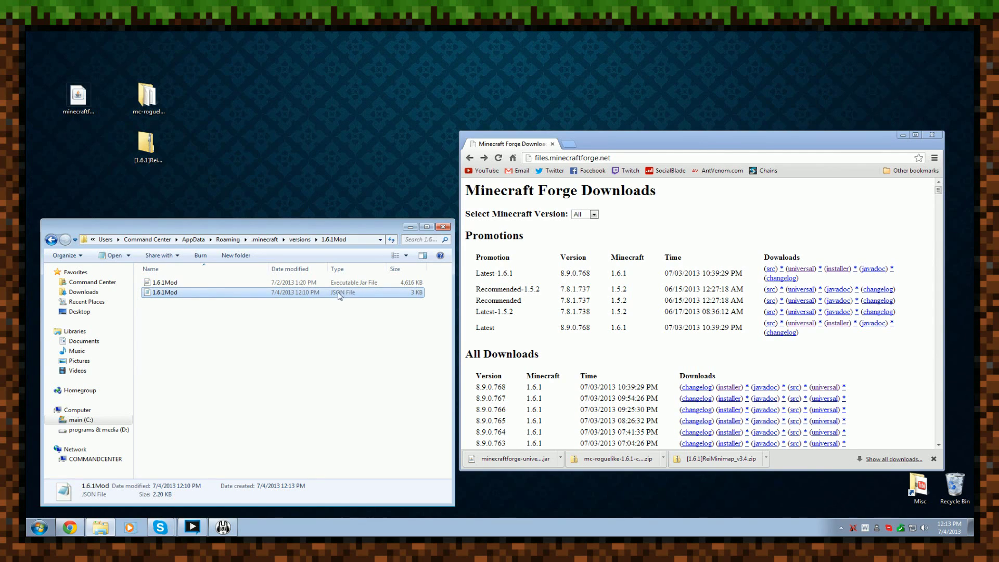
left_click(204, 283)
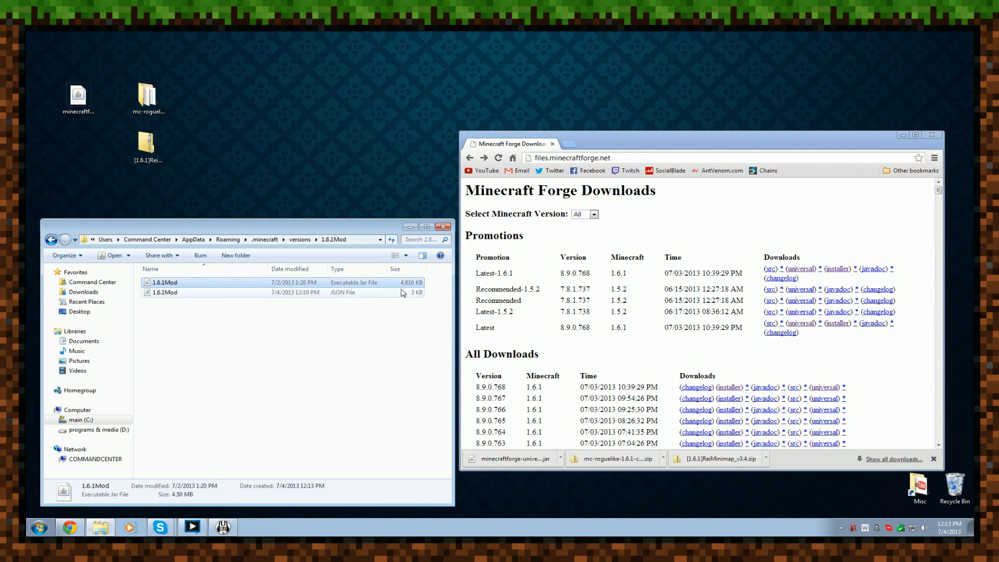
left_click(340, 294)
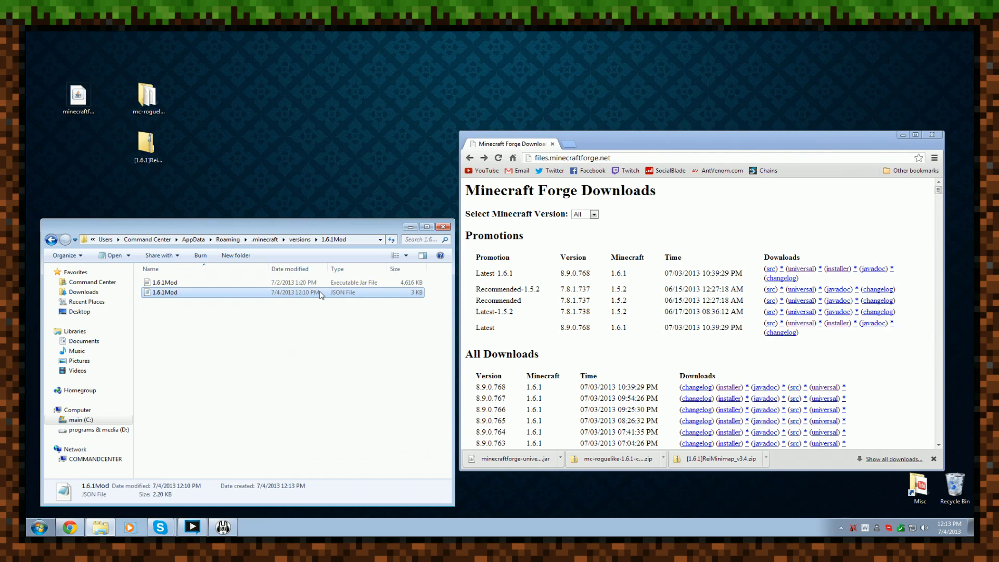
right_click(321, 296)
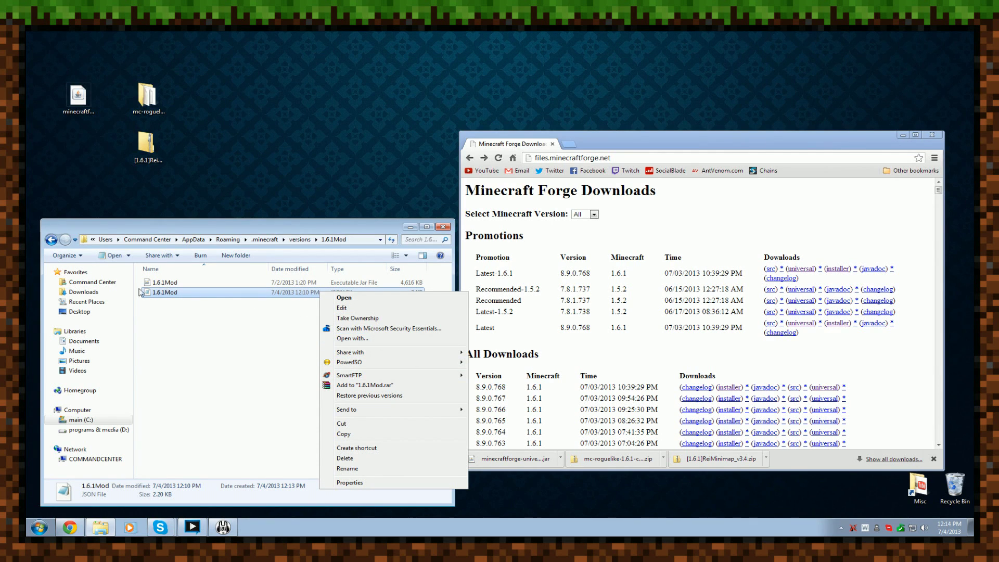
left_click(367, 339)
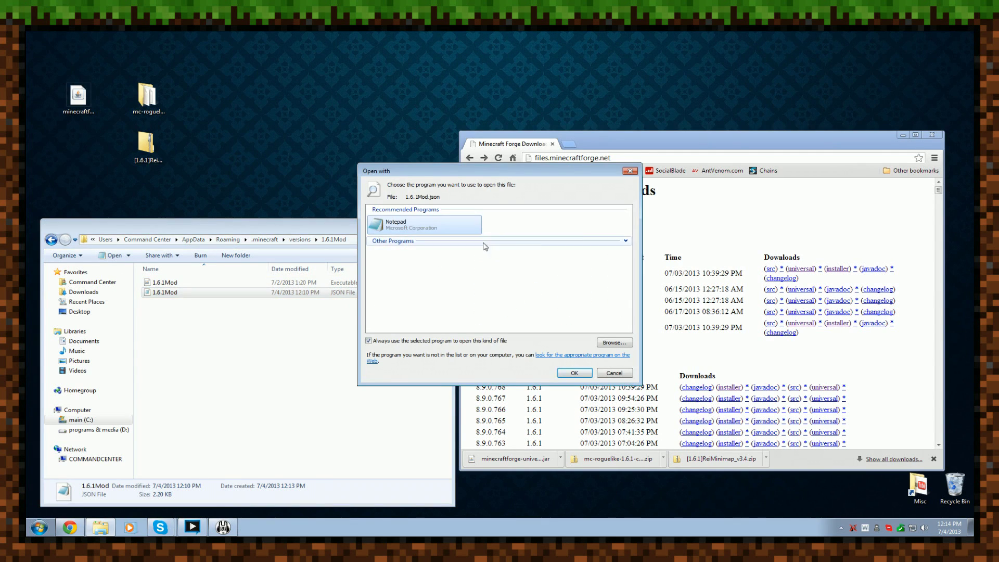
left_click(575, 372)
left_click_drag(340, 278, 414, 281)
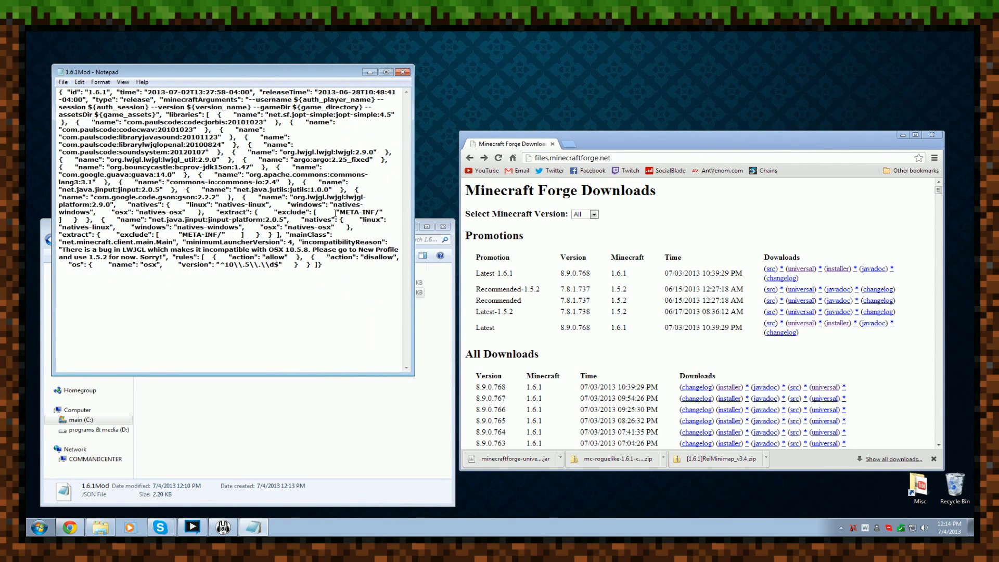
Step: Replace every occurrence of 1.6.1 with 1.6.1Mod in the JSON file's text
left_click(80, 81)
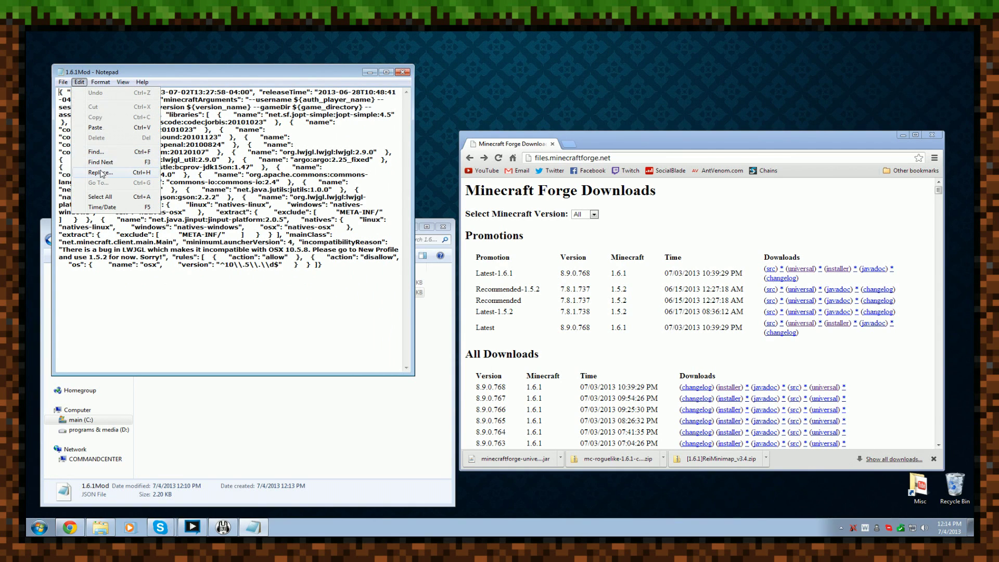
left_click(106, 173)
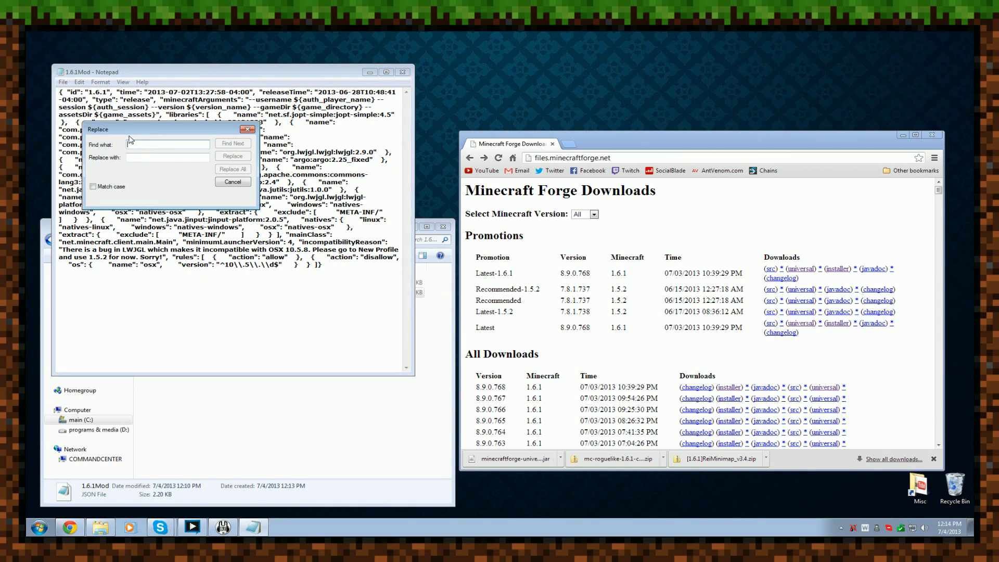
type("1.6.2")
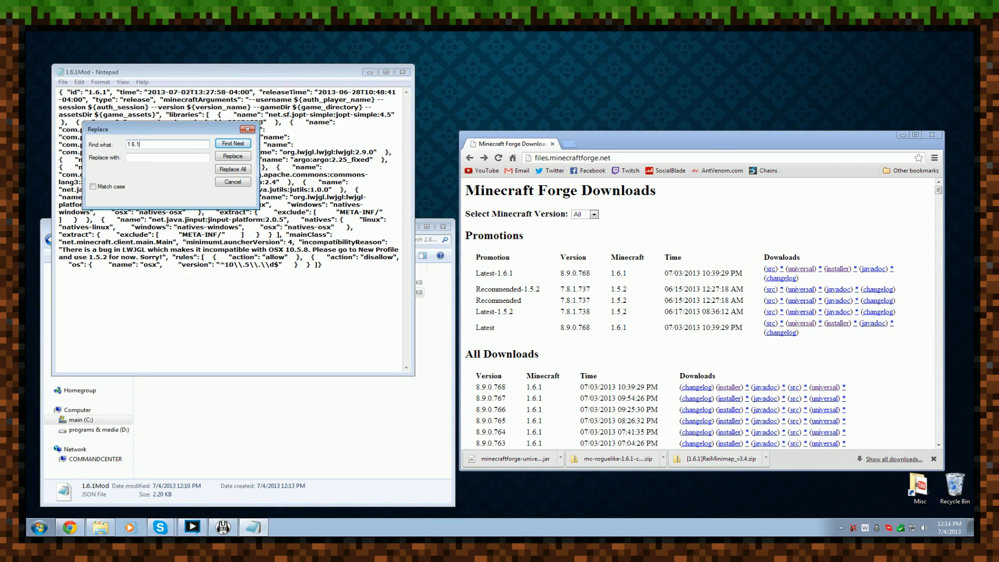
left_click(143, 156)
type("1.6.1Mod")
double_click(144, 146)
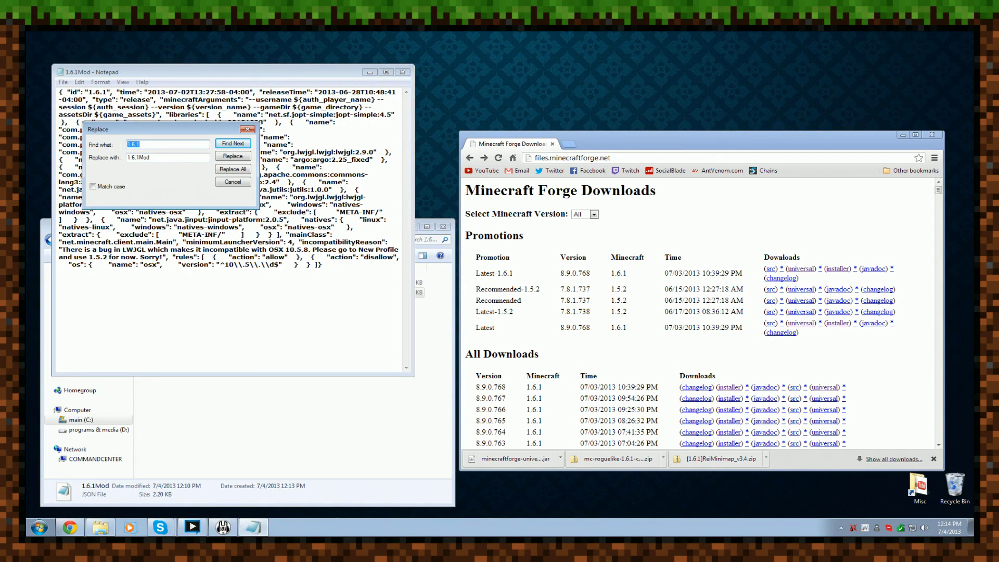
left_click(151, 148)
double_click(156, 159)
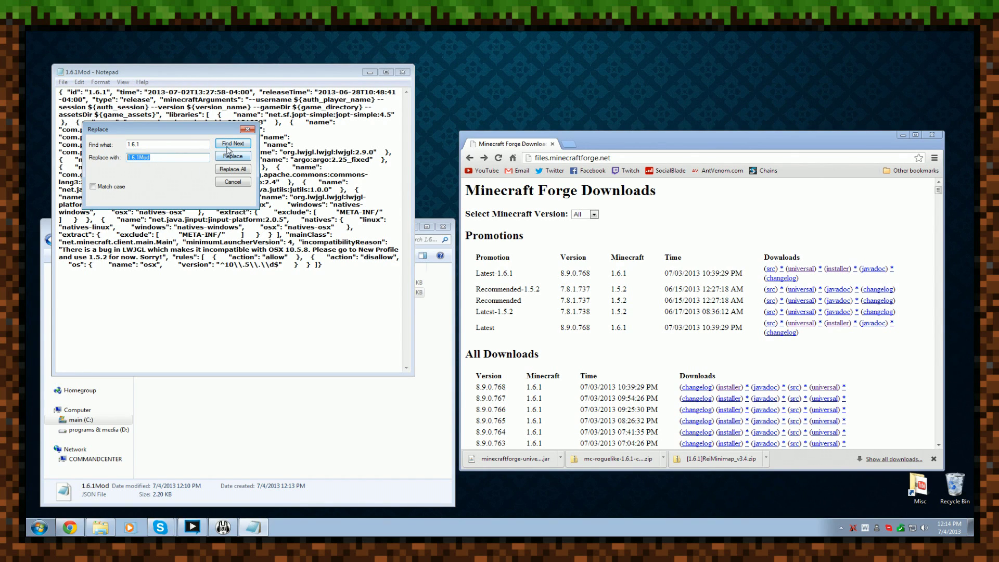
left_click(242, 175)
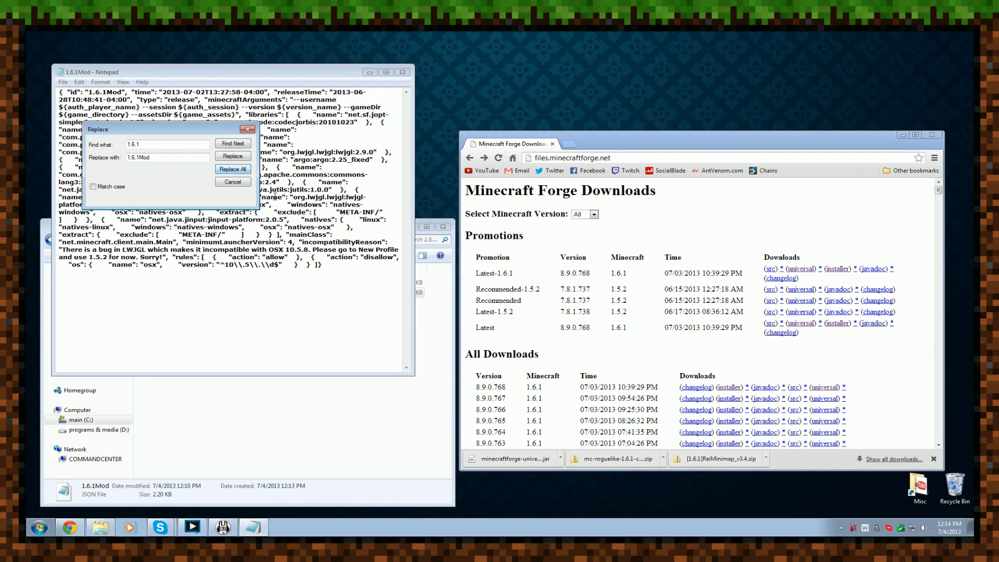
Step: Finish the text replacement and close the 1.6.1Mod JSON file in Notepad, saving its changes
left_click(249, 129)
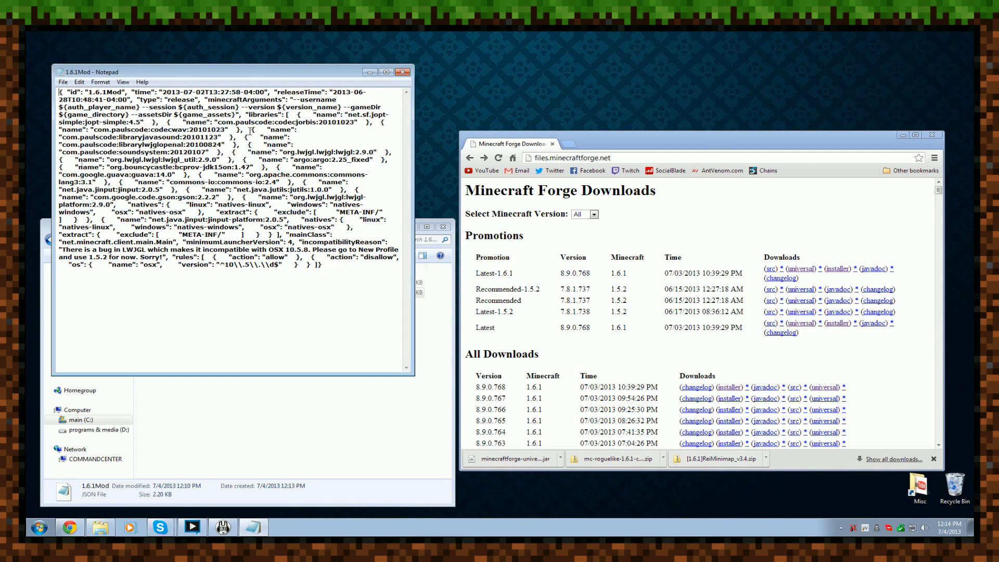
left_click(403, 72)
left_click(215, 339)
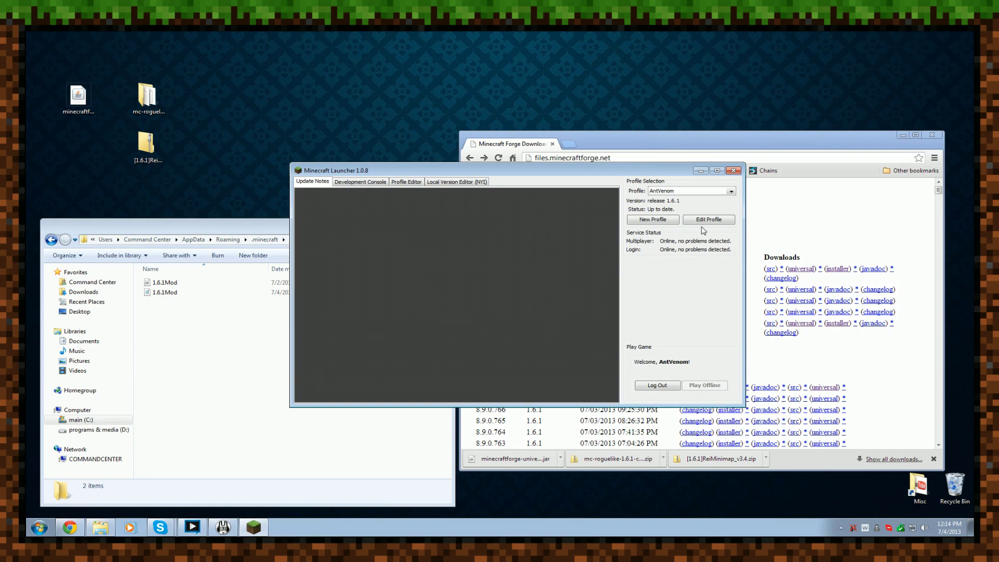
Step: Check which versions the current profile offers in the Minecraft Launcher, leave the profile unsaved and close the launcher
left_click(704, 221)
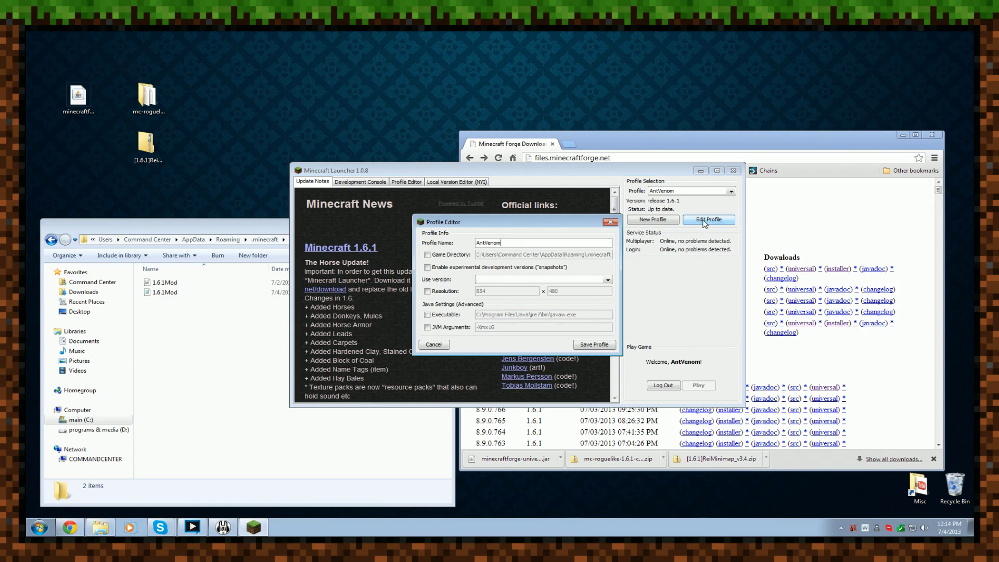
left_click(607, 281)
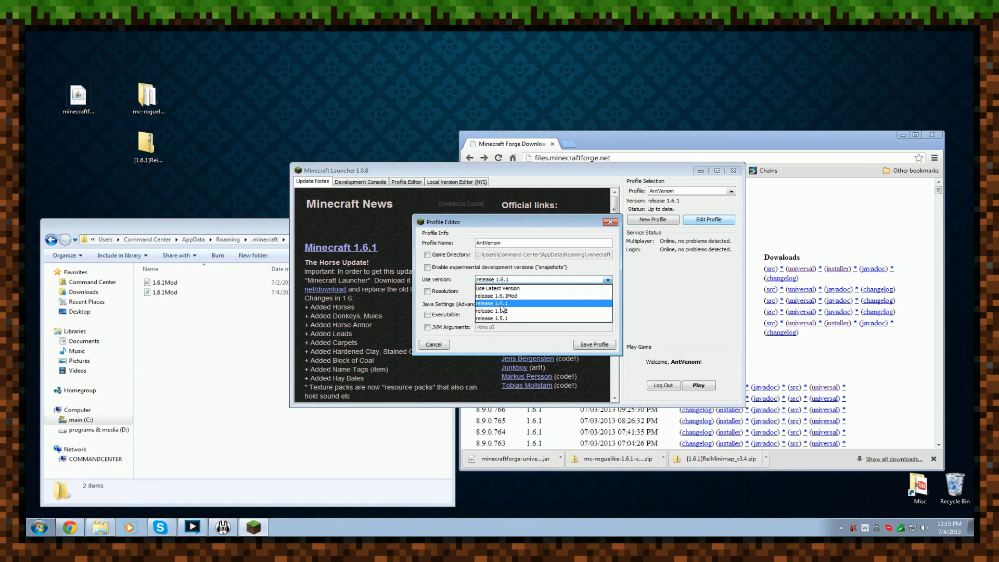
left_click(610, 224)
left_click(733, 171)
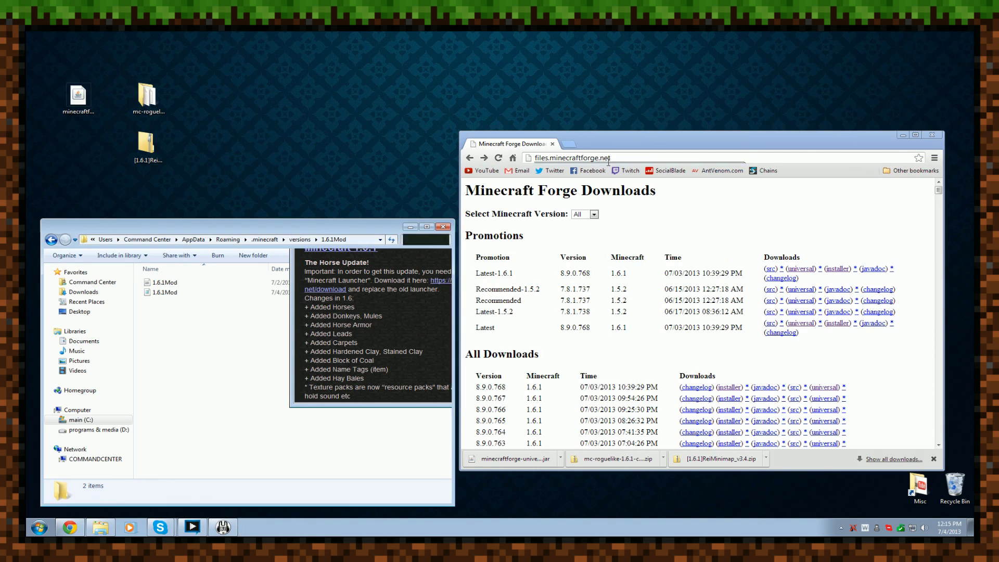
Step: Open the 1.6.1Mod executable jar file from the 1.6.1Mod version folder with WinRAR
left_click(164, 304)
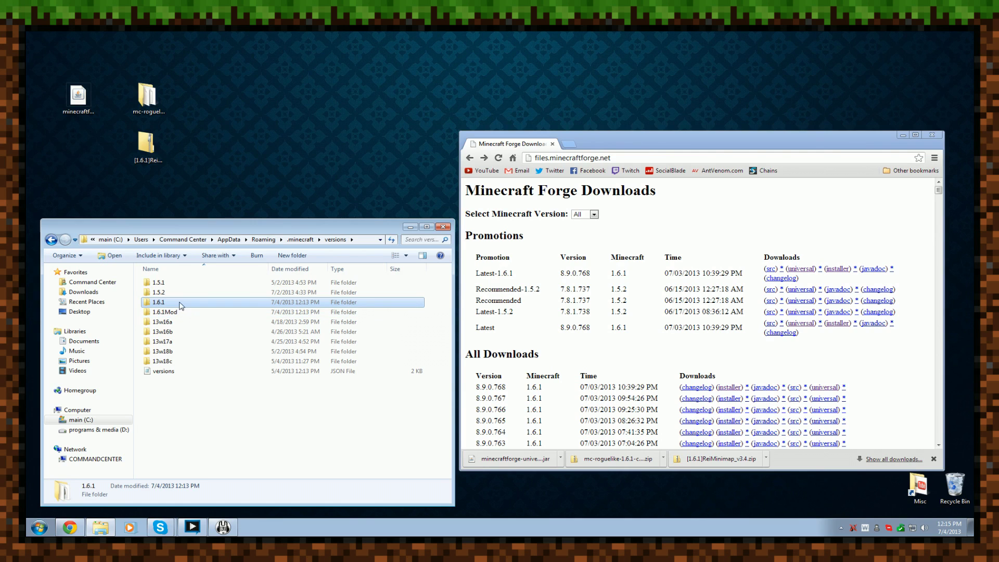
left_click(167, 313)
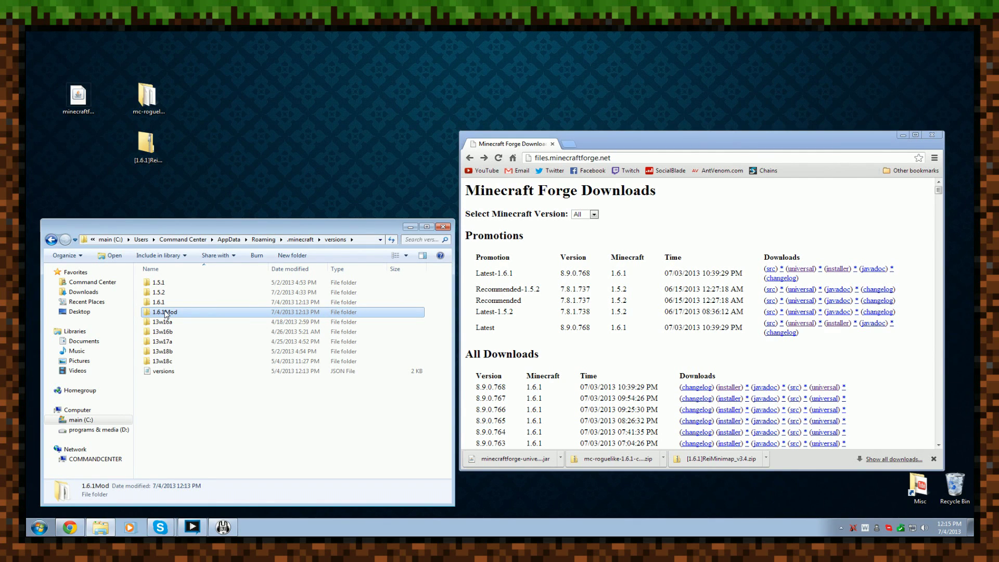
double_click(166, 313)
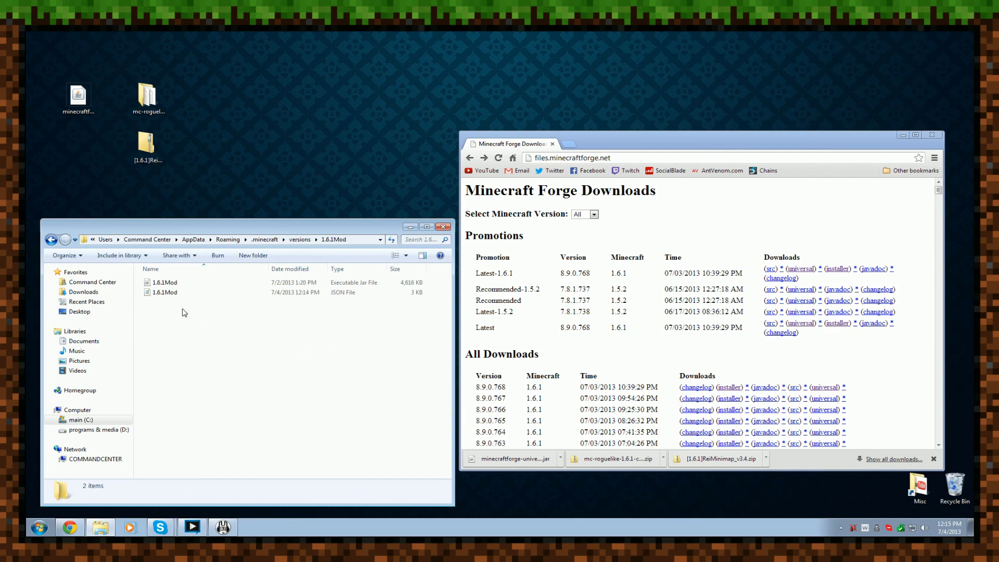
left_click(170, 284)
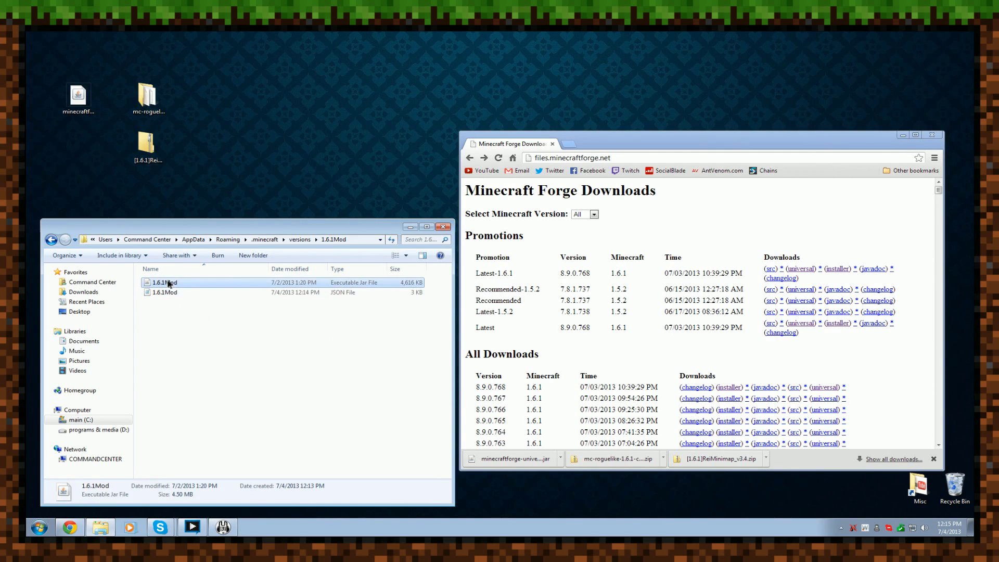
right_click(359, 285)
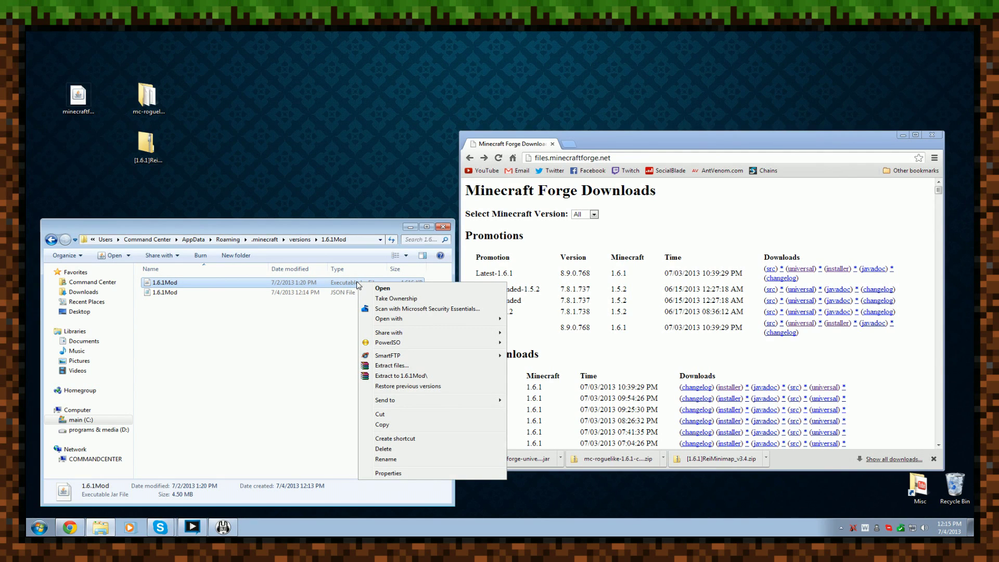
mouse_move(410, 326)
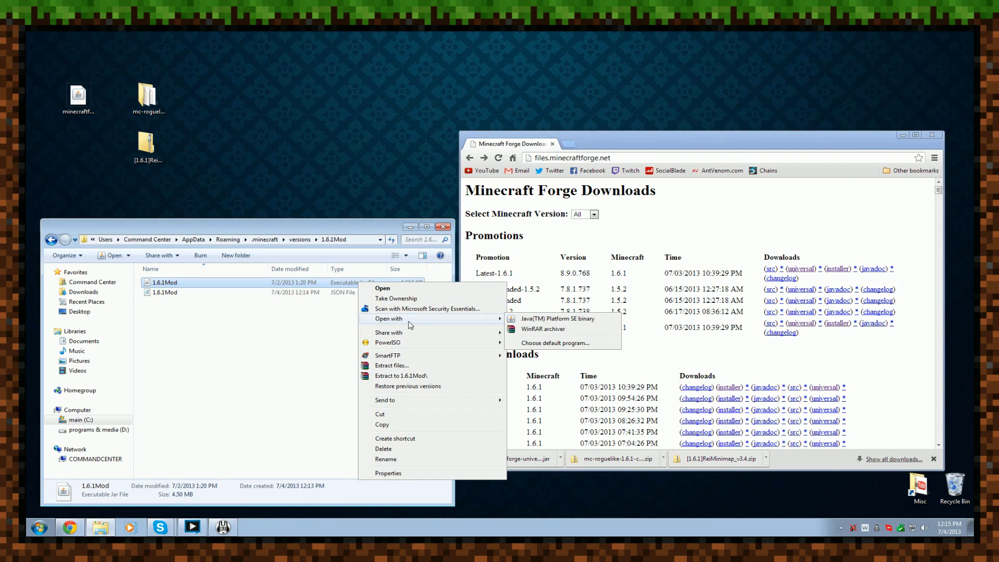
left_click(550, 331)
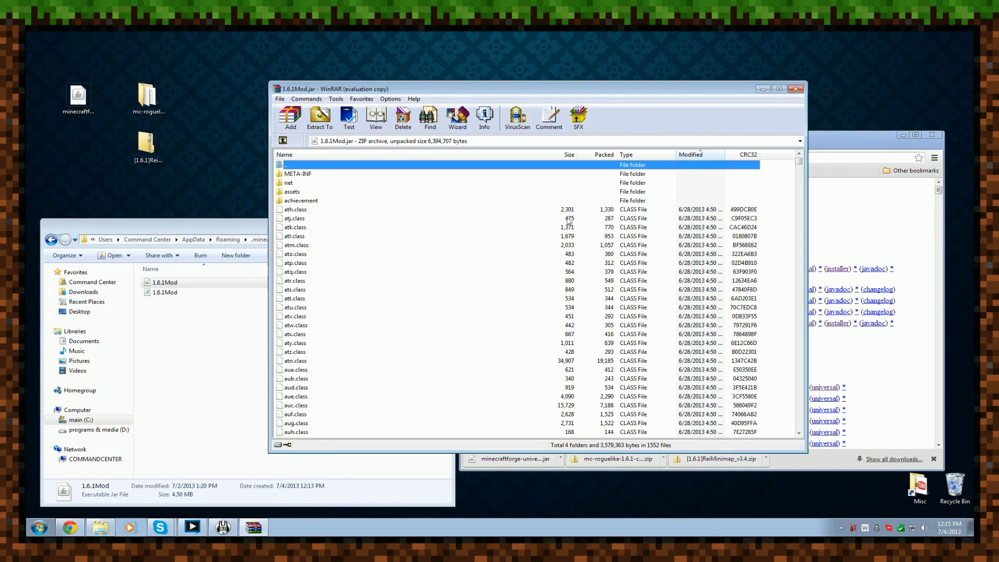
Step: Delete the META-INF folder from the 1.6.1Mod.jar archive
left_click(613, 237)
left_click(323, 174)
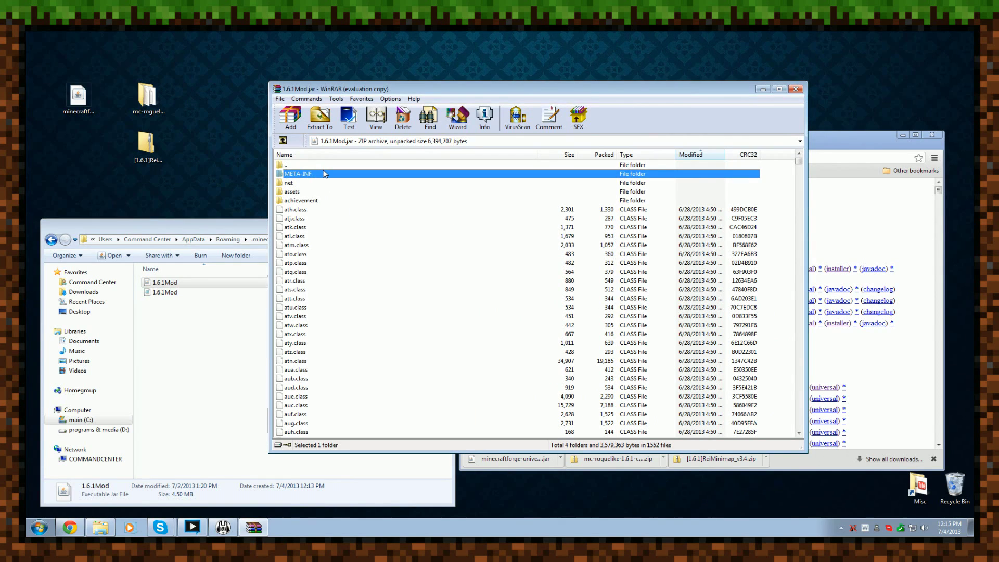
key("Delete")
key("Return")
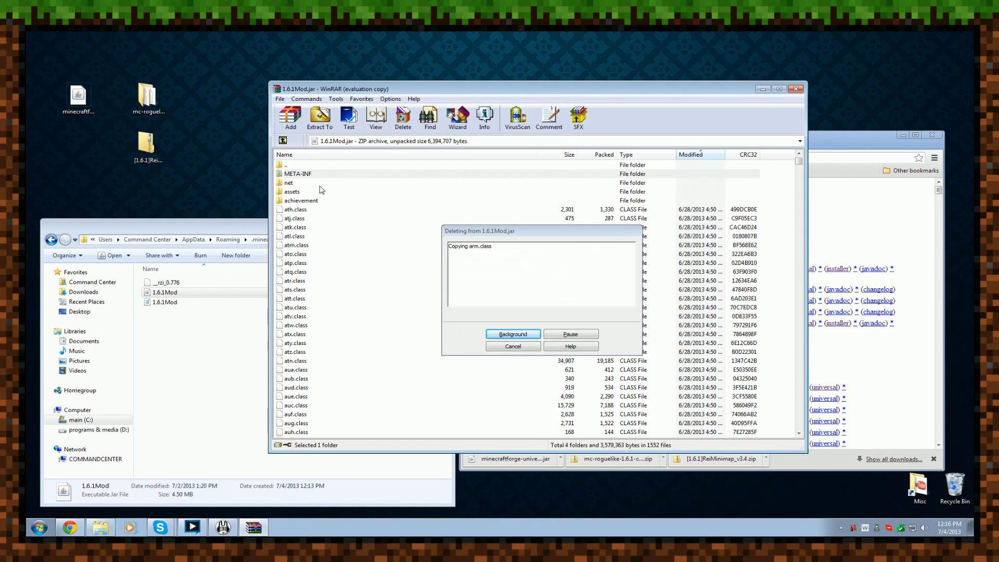
Step: Add all files from the desktop's mc-roguelike-1.6.1-client folder to the 1.6.1Mod.jar archive with the default settings, and close both windows
left_click(143, 97)
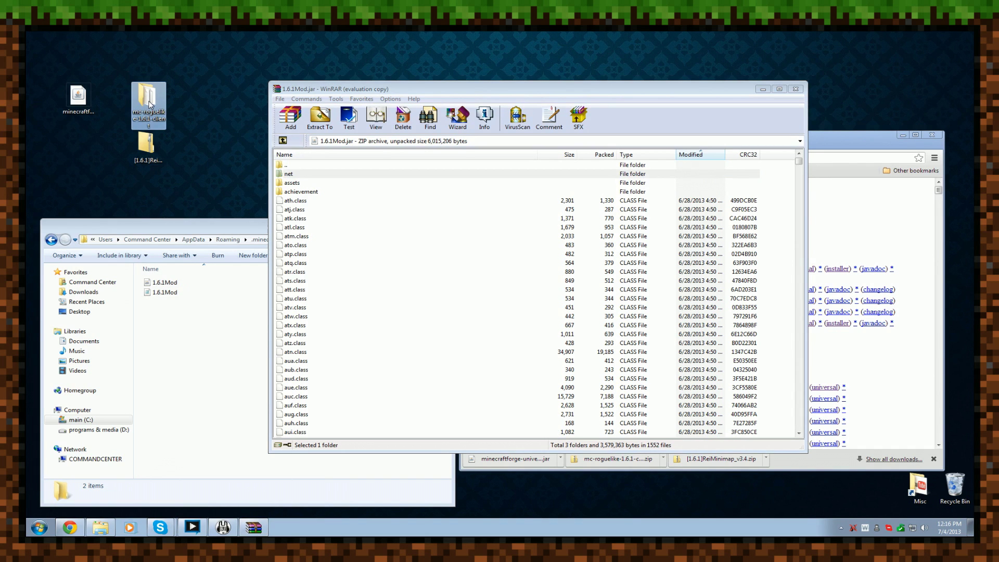
left_click_drag(149, 104, 156, 104)
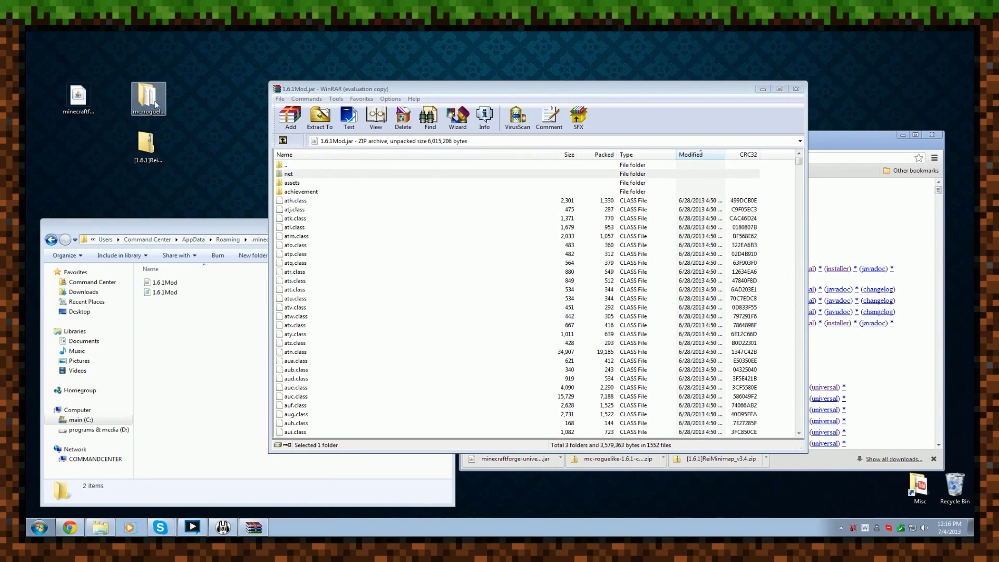
double_click(155, 104)
left_click(214, 164)
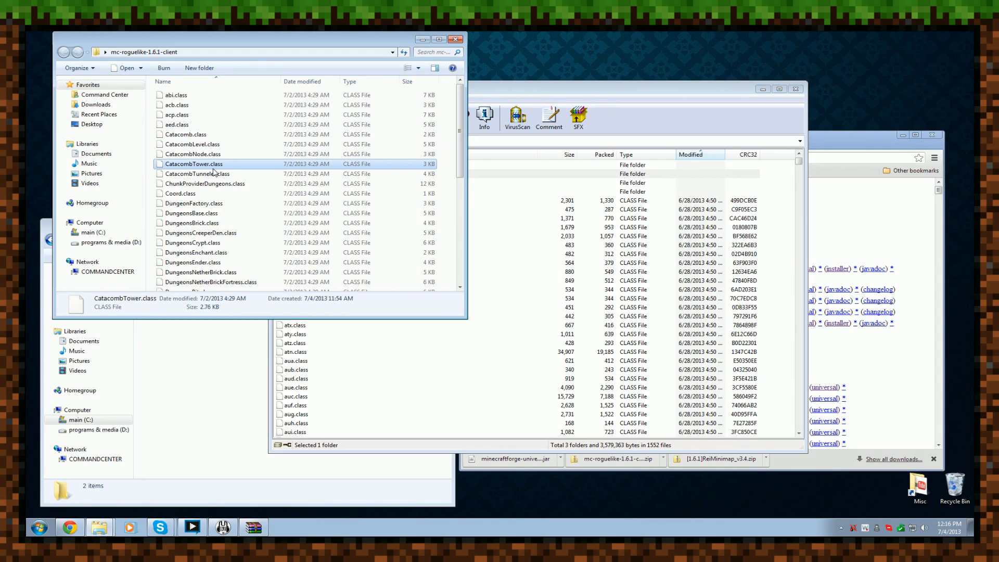
key("ctrl+a")
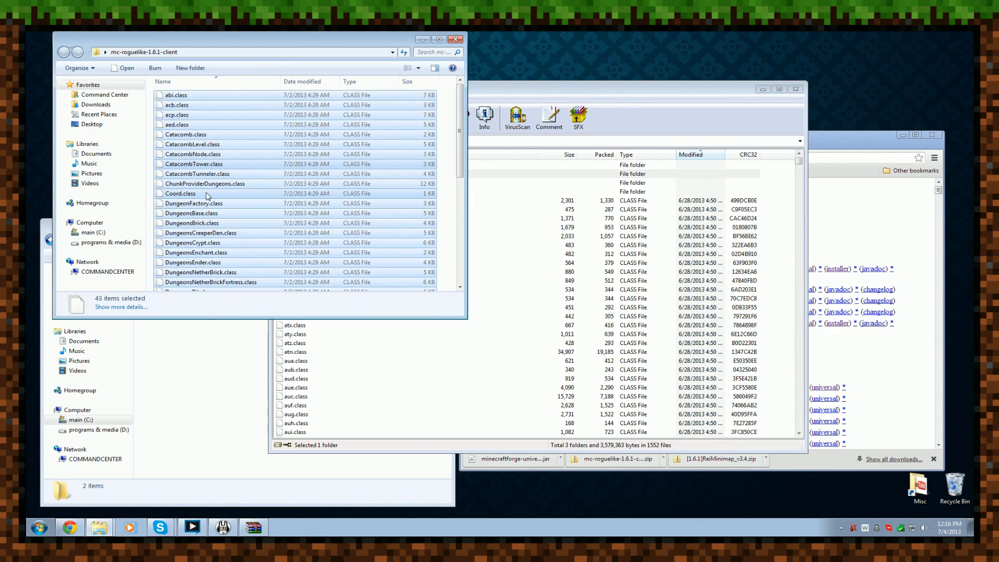
left_click_drag(207, 195, 429, 361)
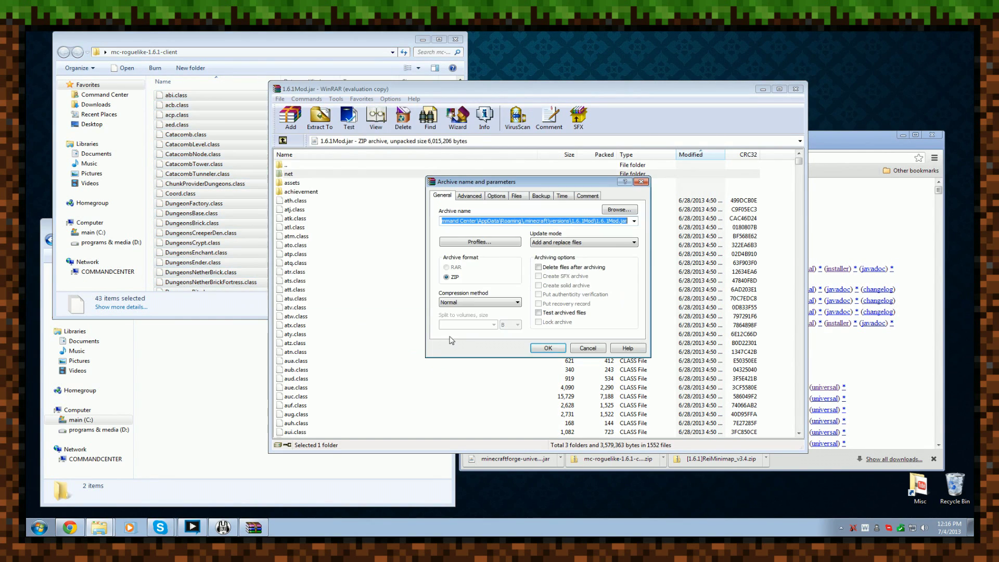
left_click(548, 347)
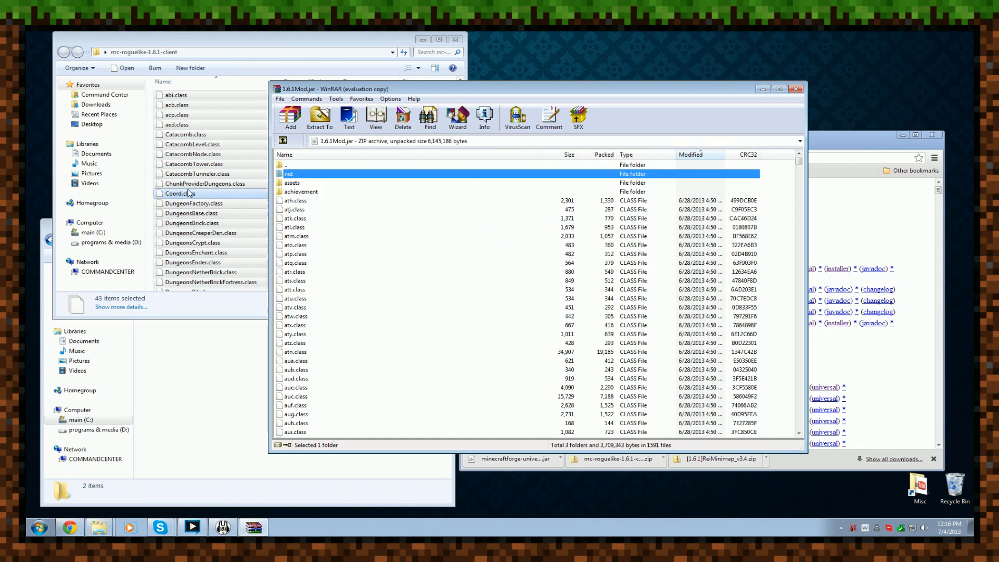
left_click(190, 193)
left_click(456, 39)
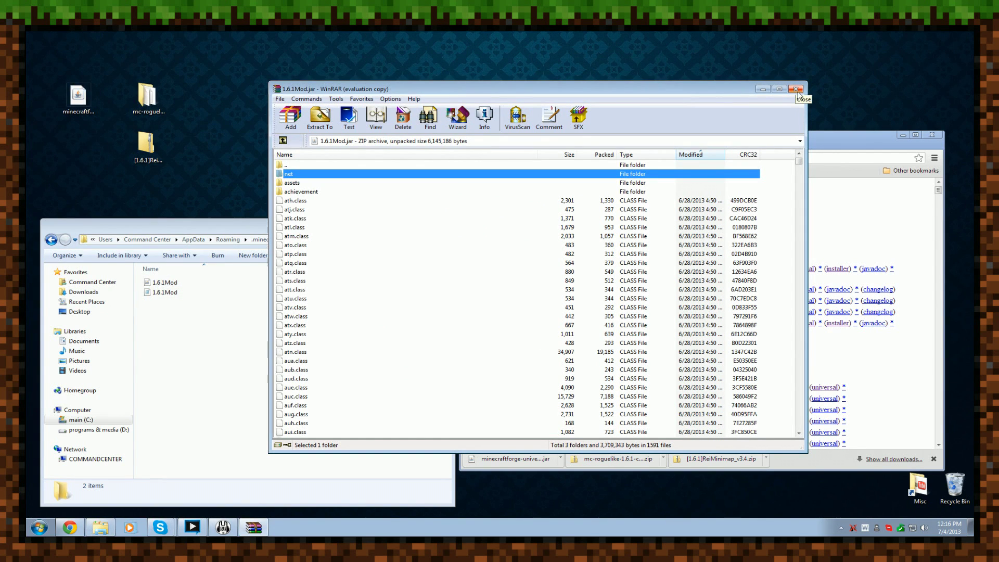
left_click(797, 90)
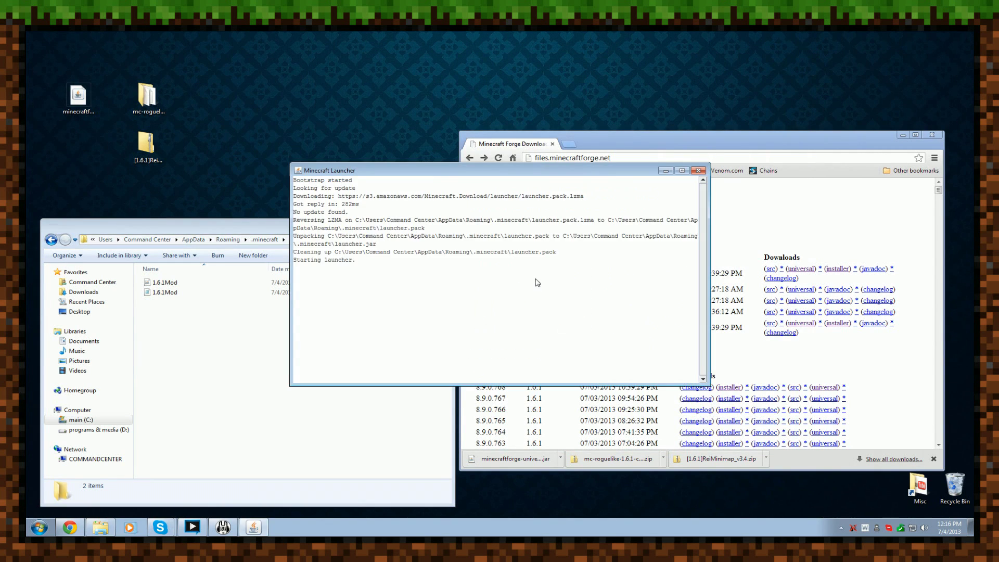
Step: Set the current profile in the Minecraft Launcher to use release 1.6.1Mod, save it and start the game
left_click(704, 385)
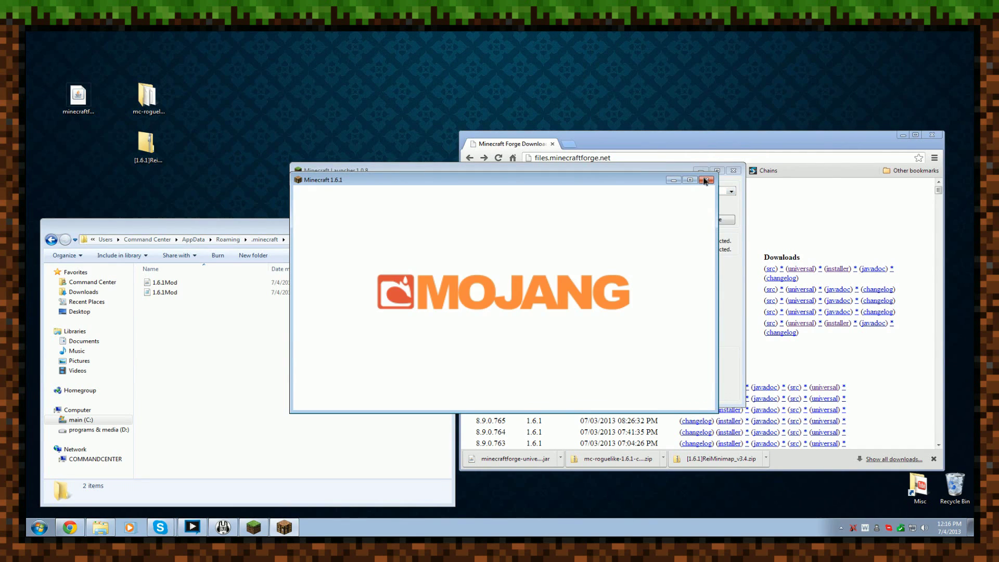
left_click(704, 219)
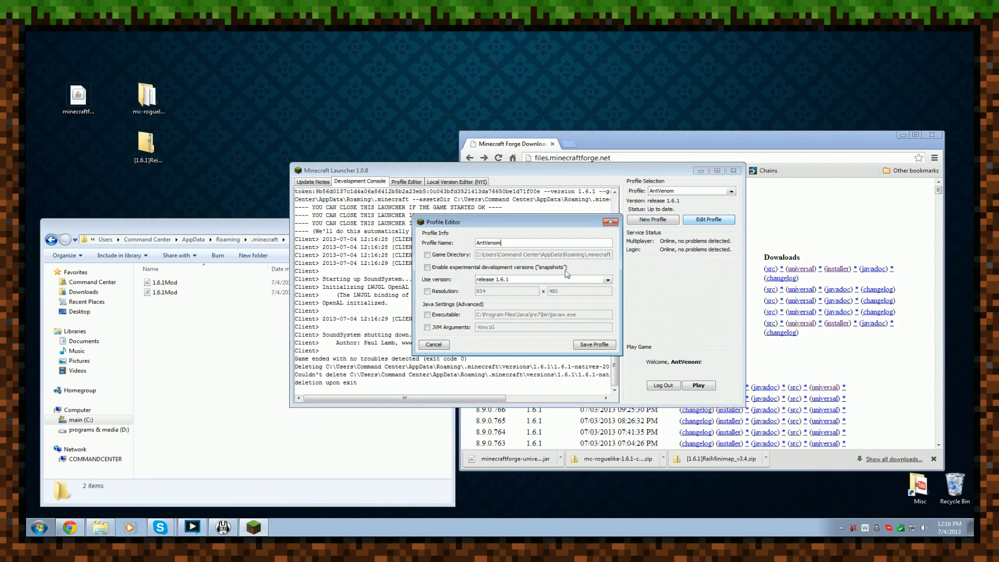
left_click(531, 285)
left_click(509, 298)
left_click(594, 345)
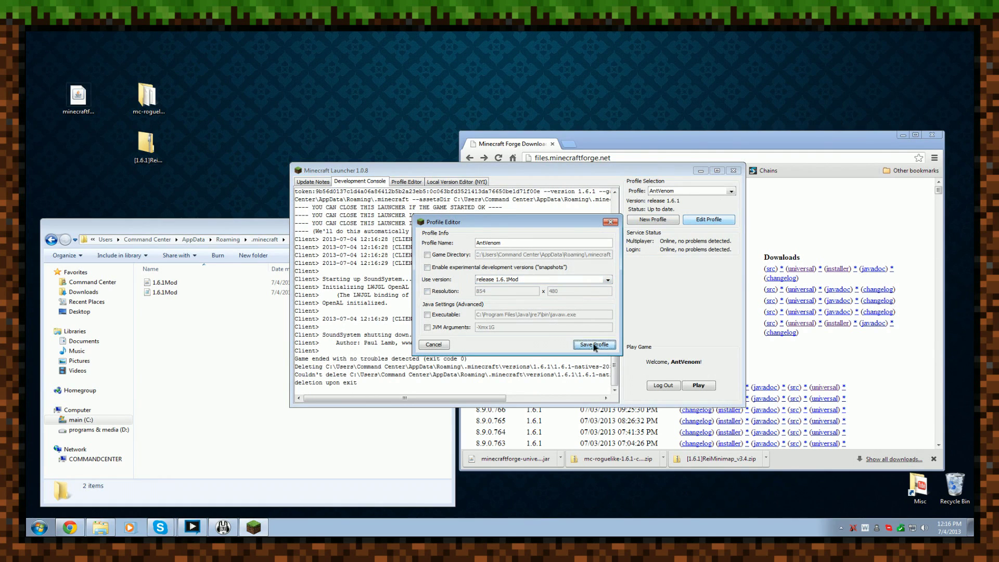
left_click(701, 386)
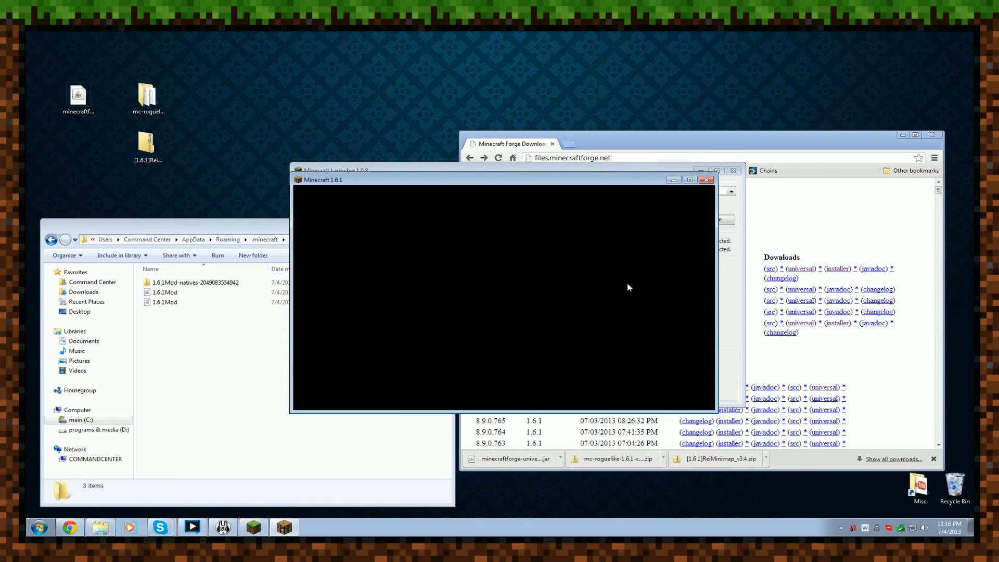
Step: Create a new singleplayer world in Creative mode with the world type generator.dungeons
left_click(589, 296)
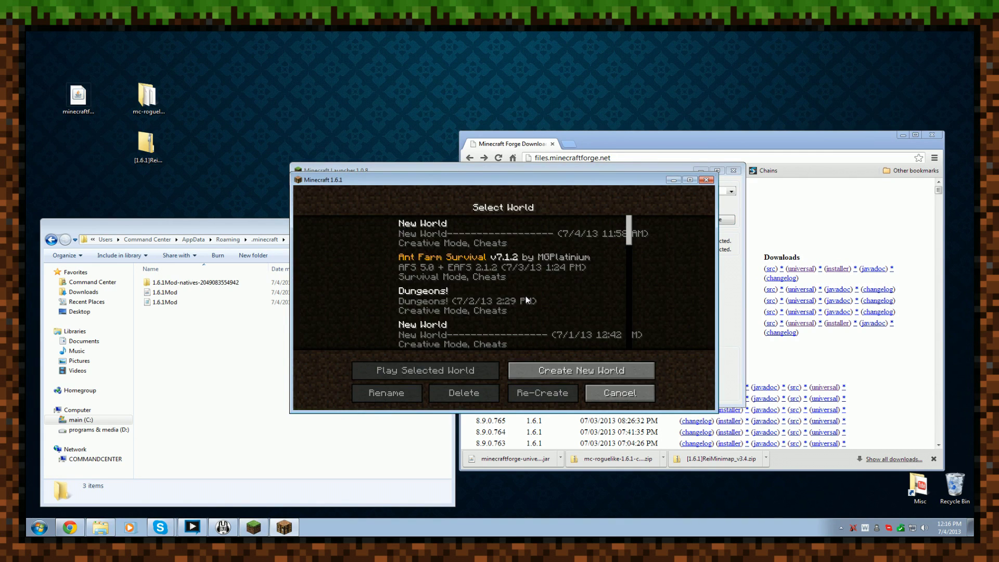
left_click(569, 372)
left_click(540, 301)
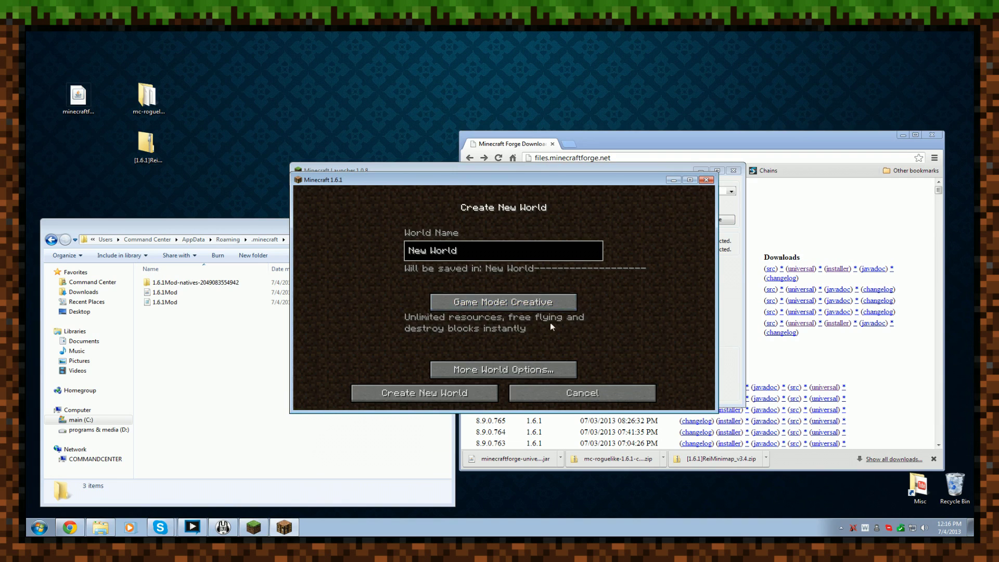
left_click(561, 370)
left_click(614, 293)
left_click(615, 292)
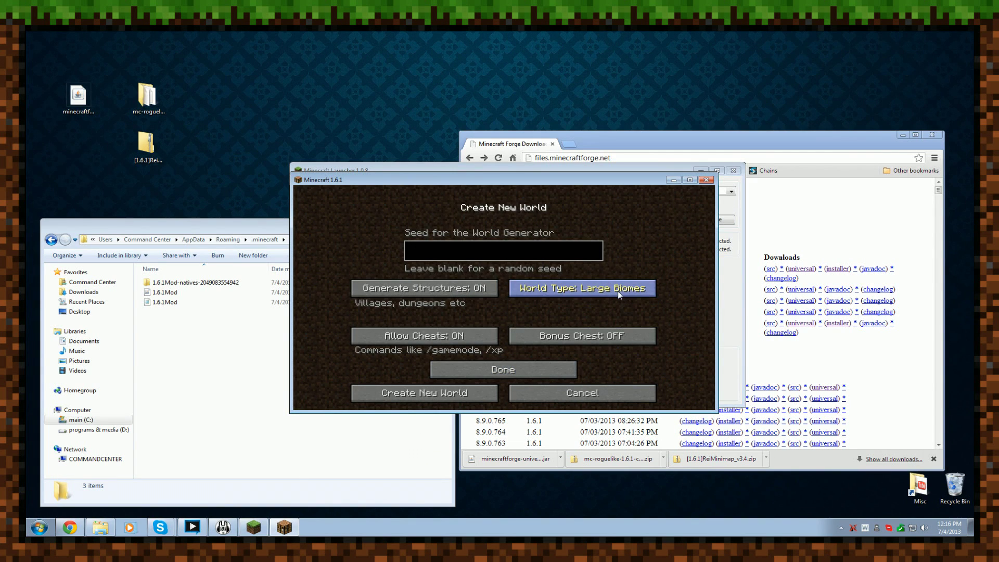
left_click(618, 291)
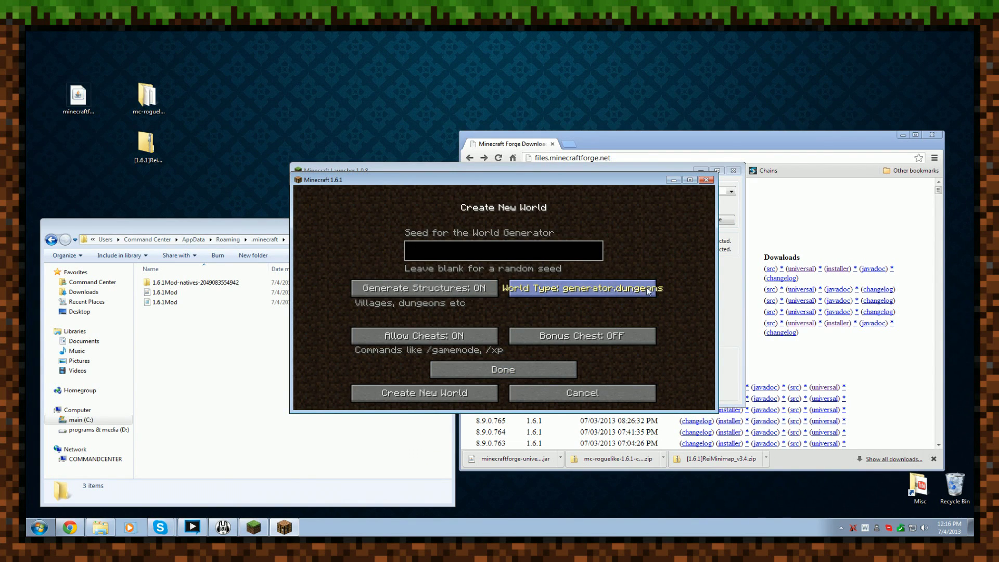
left_click(435, 394)
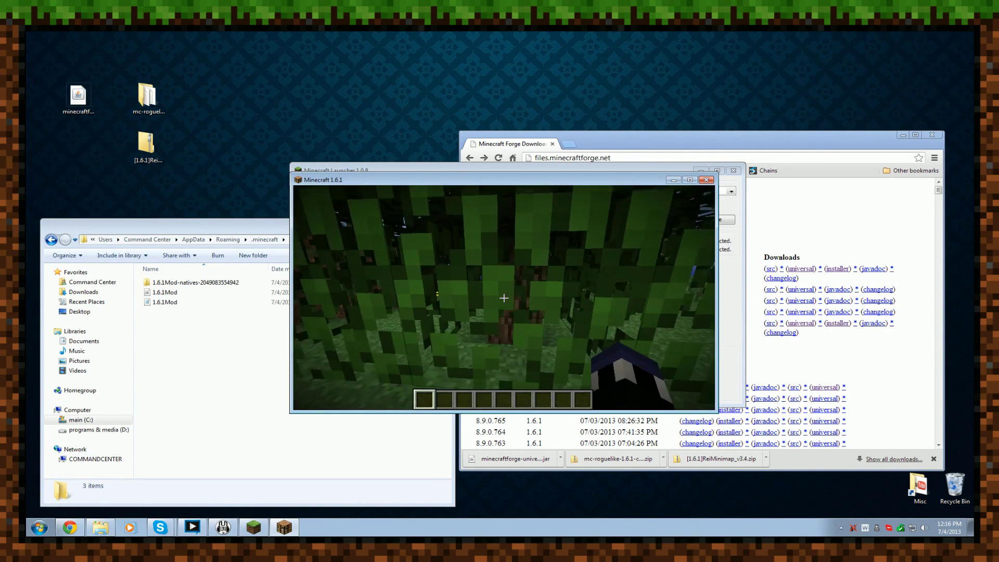
Step: Fly over the new world to examine the mod's dungeon tower, and exit to the title screen
mouse_move(504, 298)
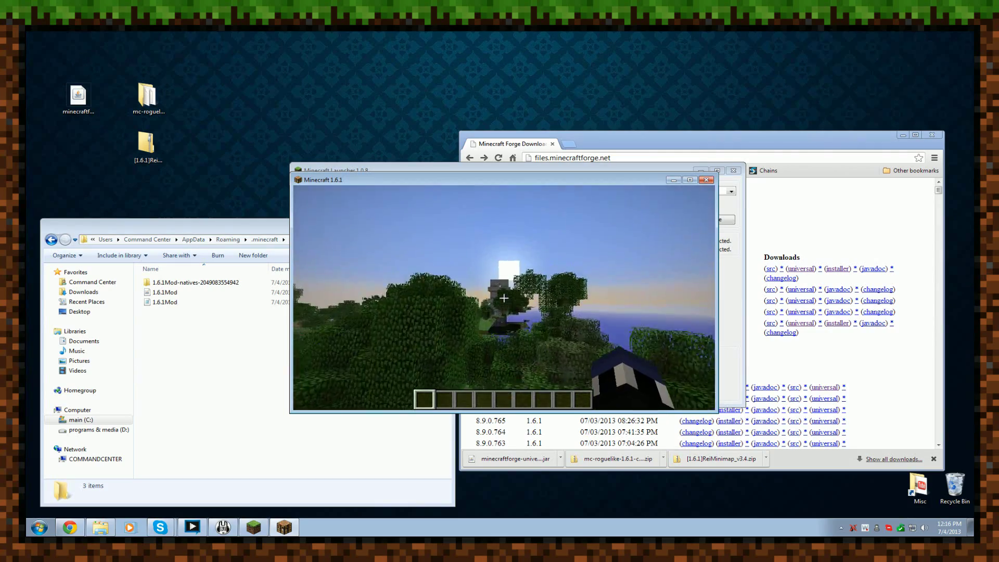
key("w")
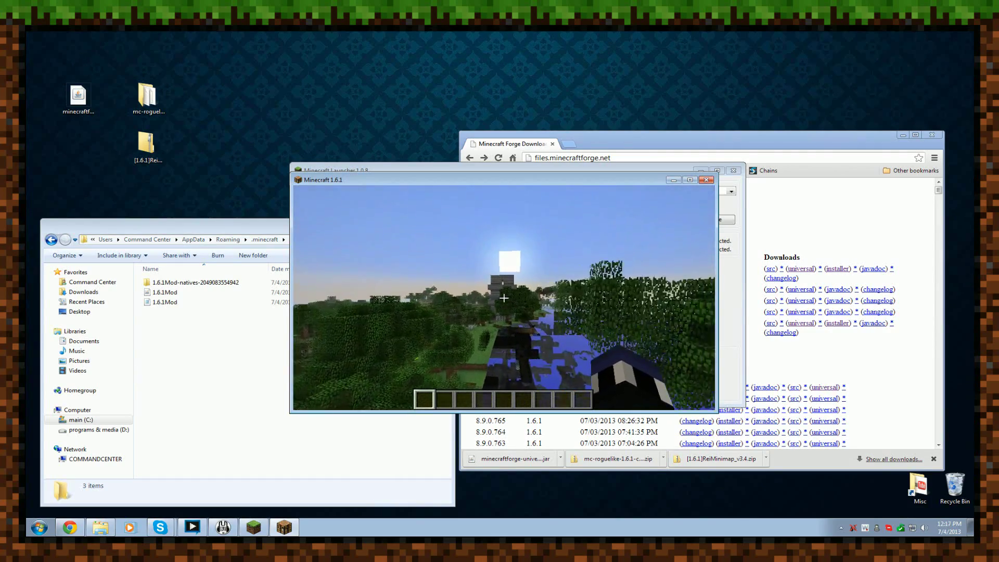
key("w")
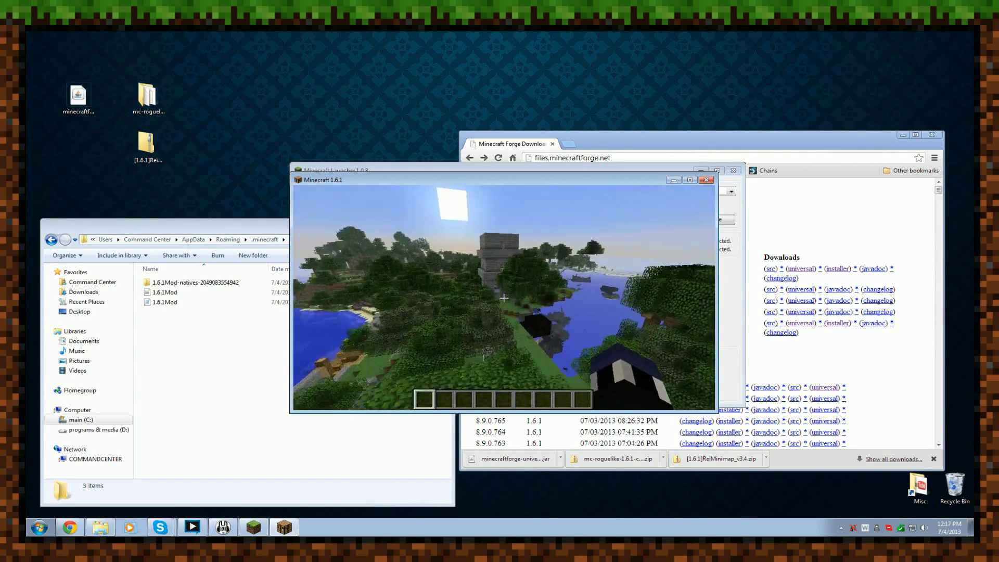
key("Escape")
left_click(536, 348)
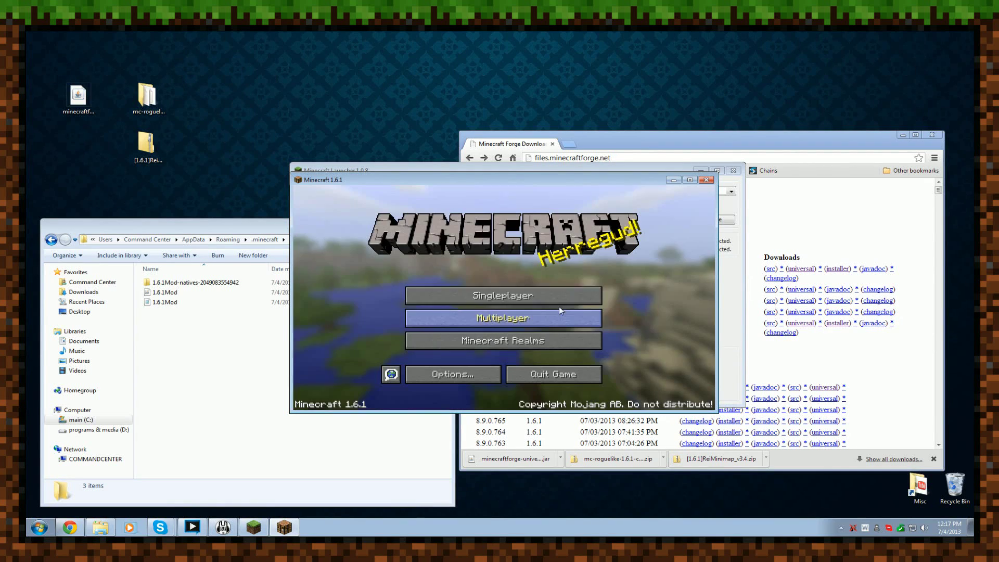
Step: Close the game and the Minecraft Launcher, and go back to the versions folder in .minecraft
left_click(706, 179)
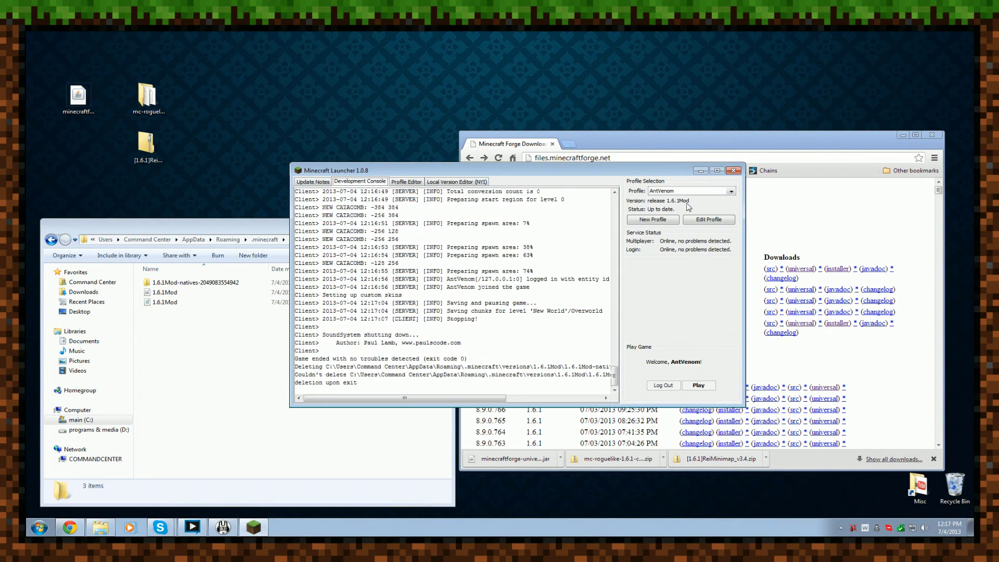
left_click(734, 170)
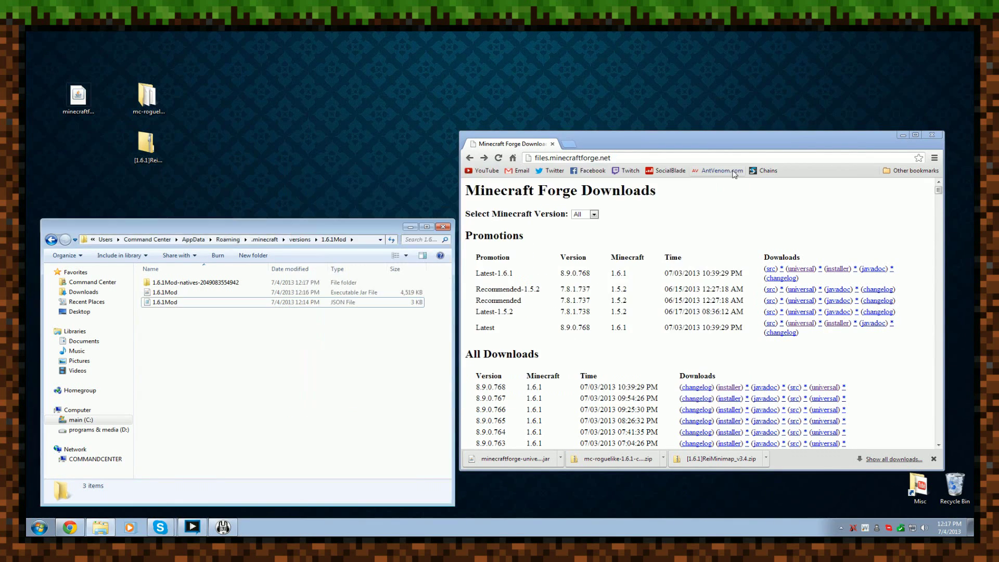
left_click(300, 239)
left_click(201, 391)
left_click(323, 162)
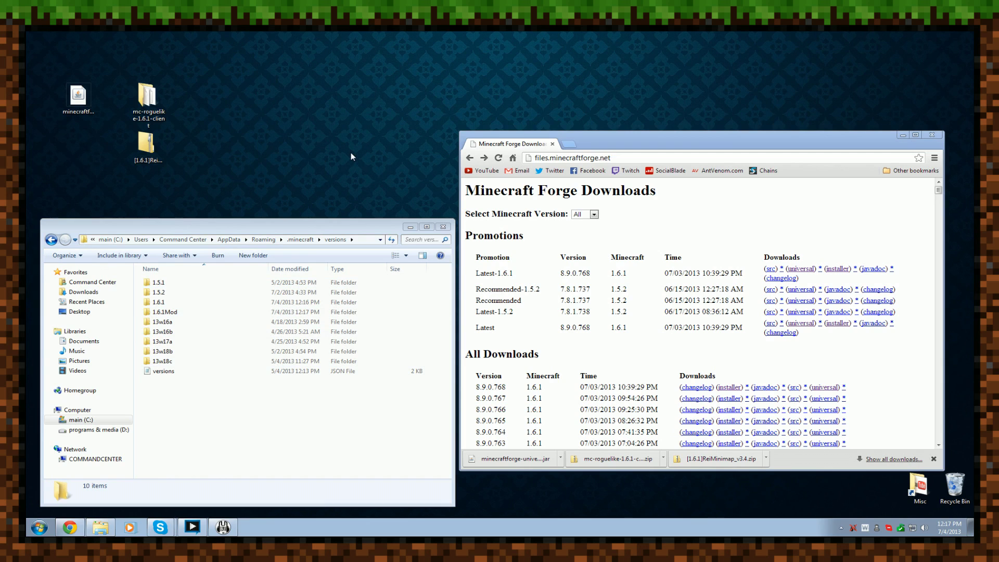
Step: Examine the files.minecraftforge.net address and the Latest-1.6.1 and Latest entries in the Promotions table
left_click(575, 158)
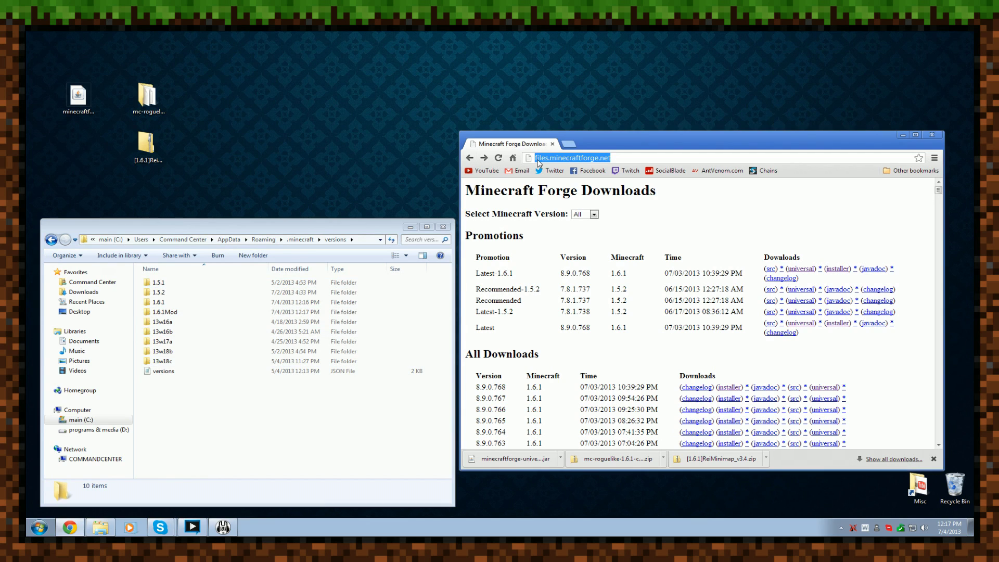
left_click(610, 159)
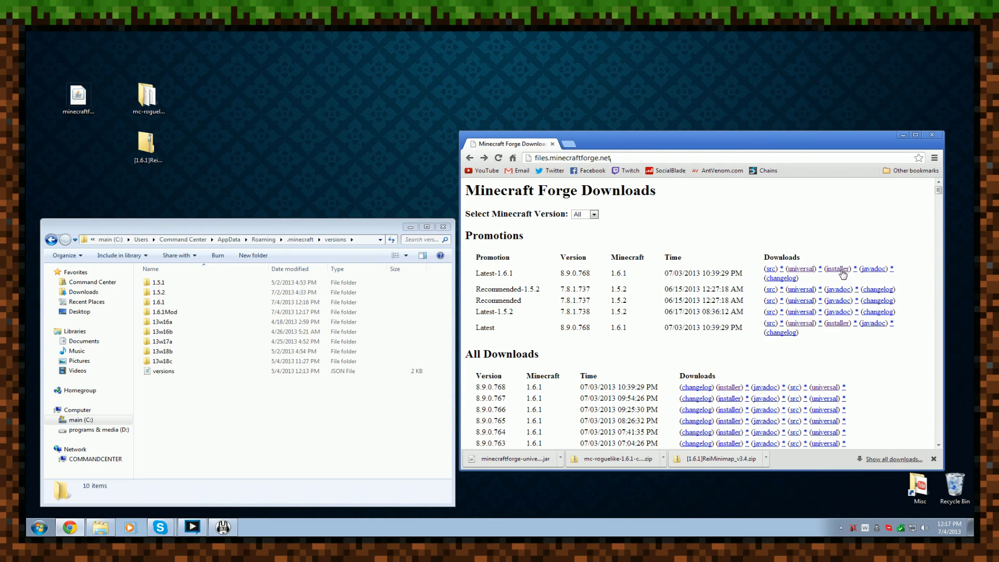
left_click_drag(539, 158, 611, 158)
left_click(625, 158)
left_click_drag(476, 273, 730, 273)
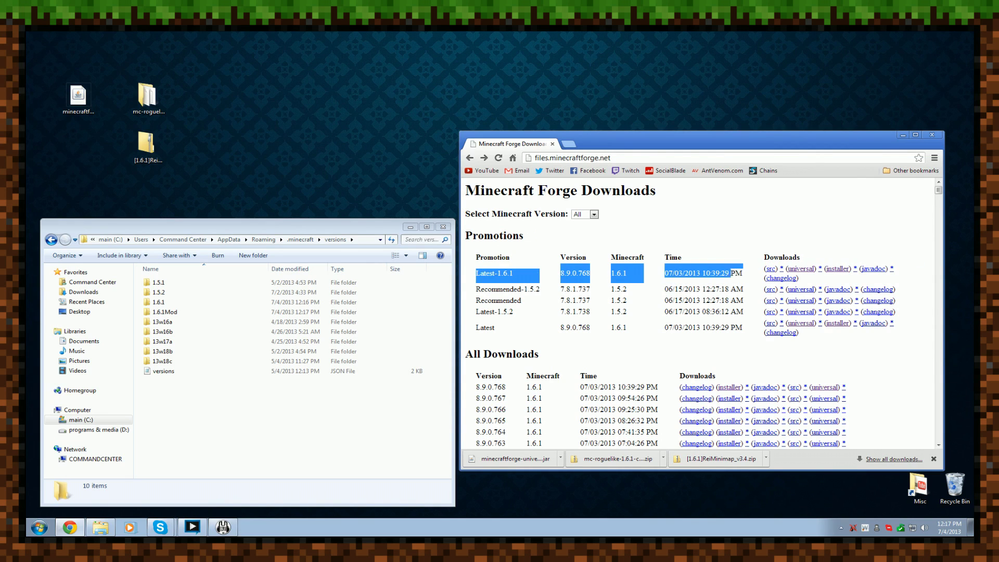
left_click(634, 317)
left_click_drag(476, 327, 799, 352)
left_click(800, 352)
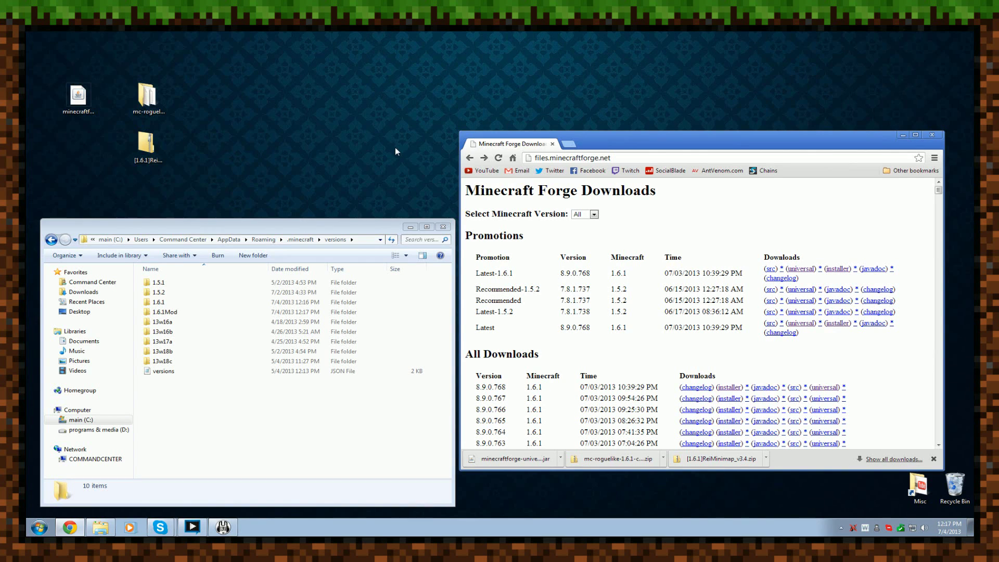
Step: Run the Forge installer from the desktop, install the client into the .minecraft directory and check the Forge8.9.0.768 folder in versions
left_click(339, 159)
left_click(87, 97)
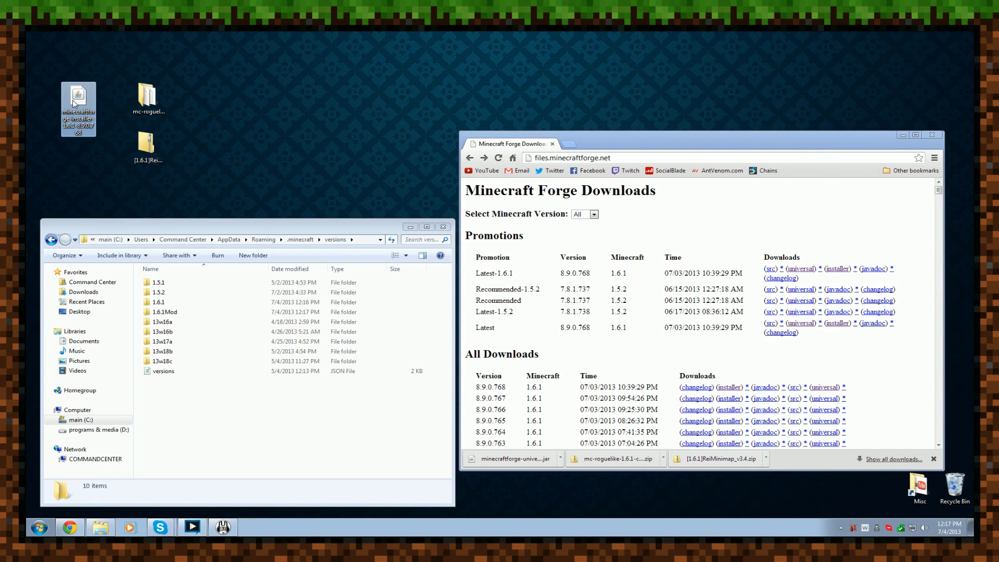
double_click(75, 104)
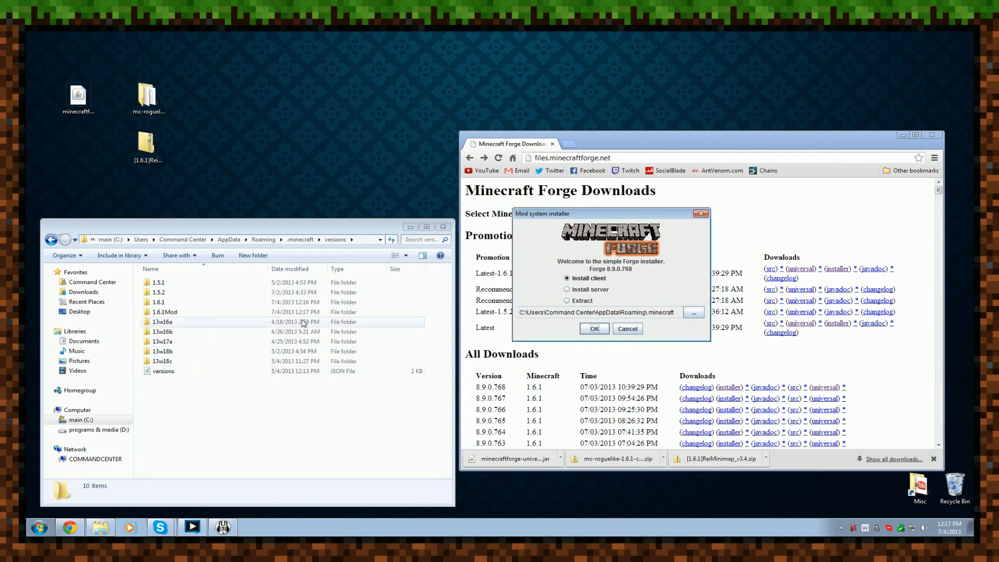
left_click(581, 290)
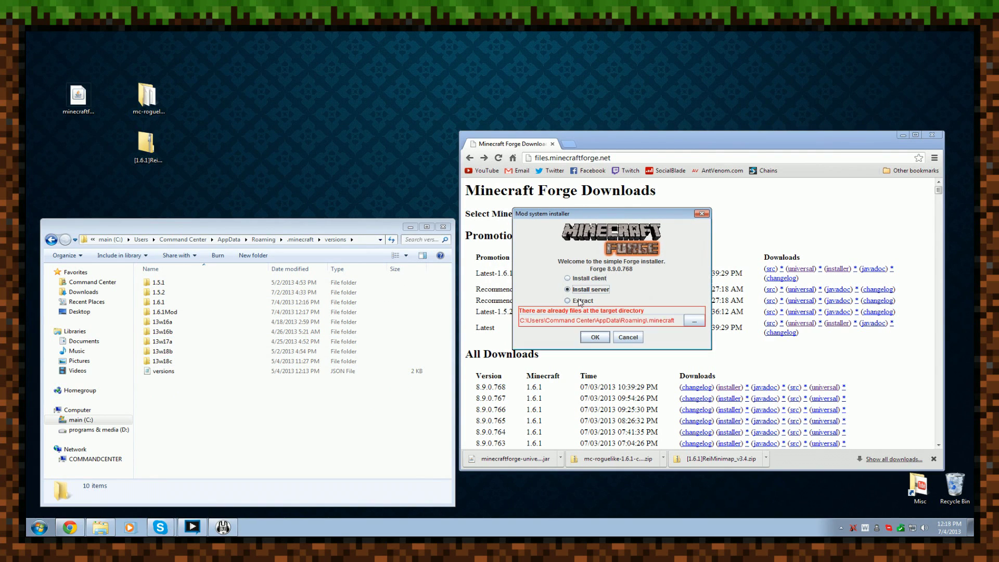
left_click(578, 303)
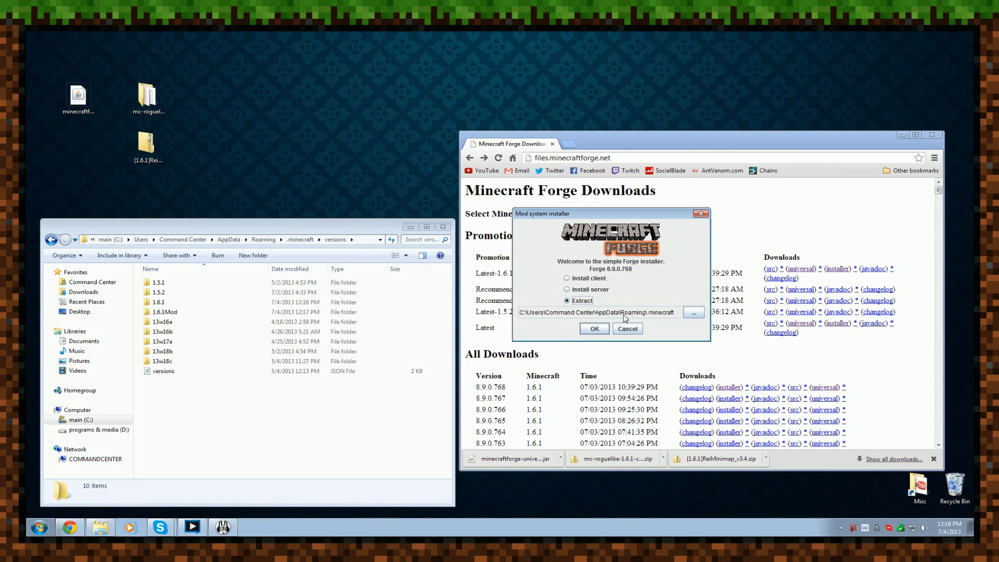
left_click(588, 279)
left_click(595, 329)
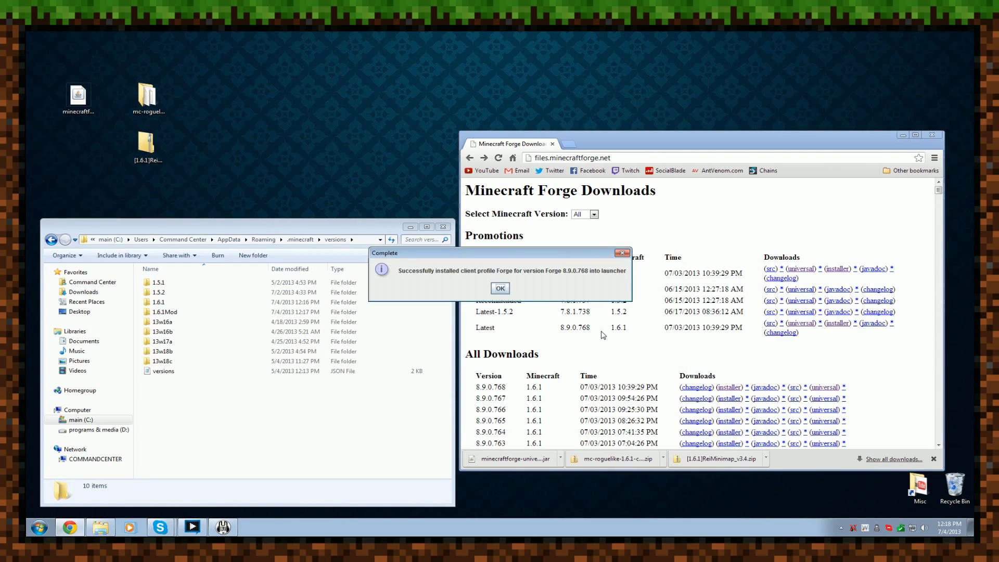
left_click(500, 289)
left_click(179, 372)
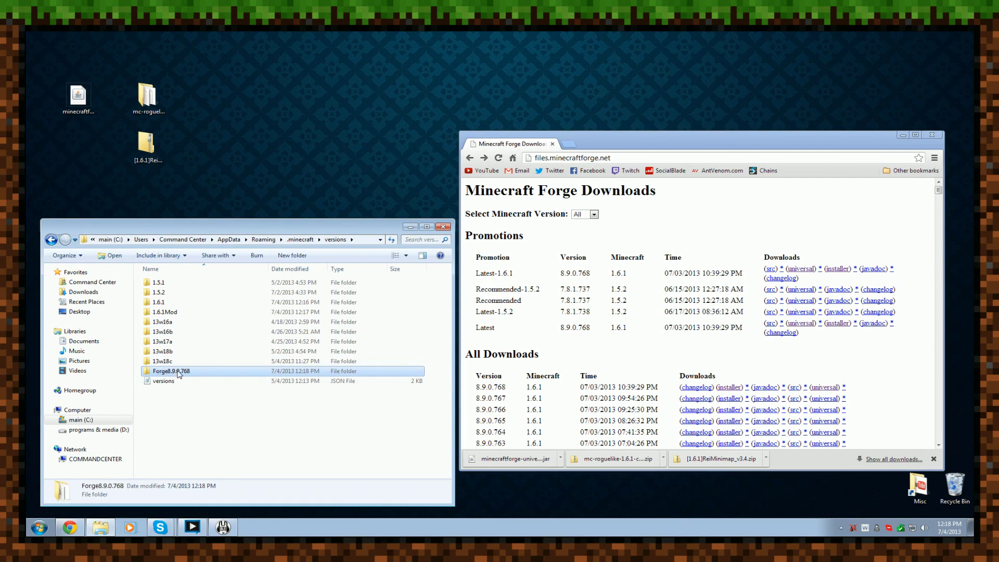
left_click(298, 412)
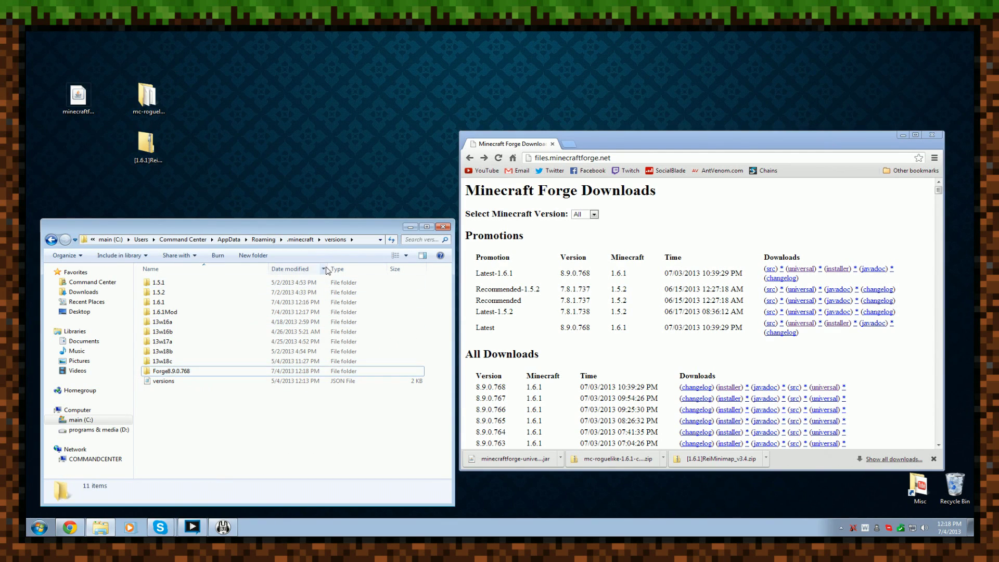
Step: Open the mods folder in .minecraft and look inside its 1.5 subfolder
left_click(302, 240)
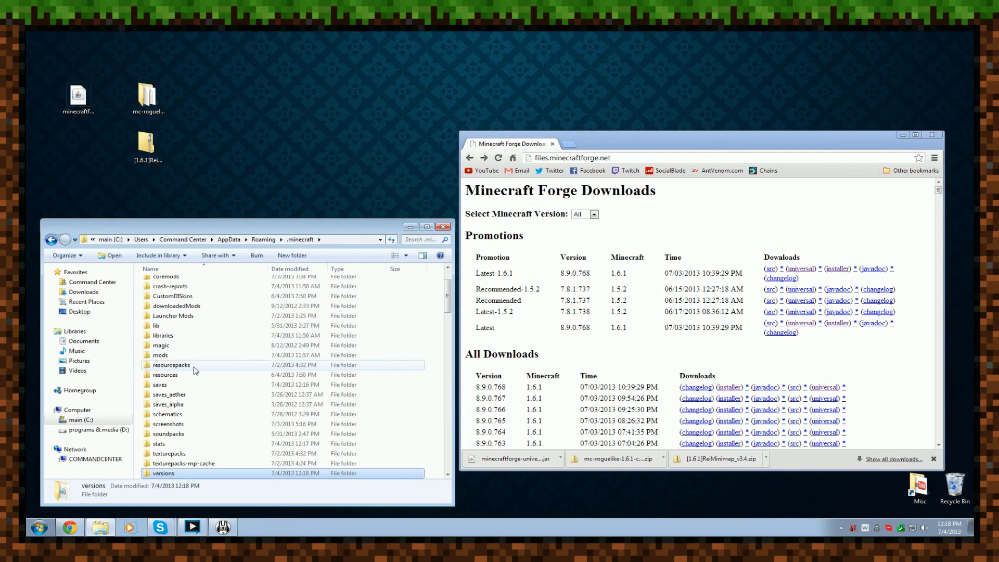
double_click(168, 357)
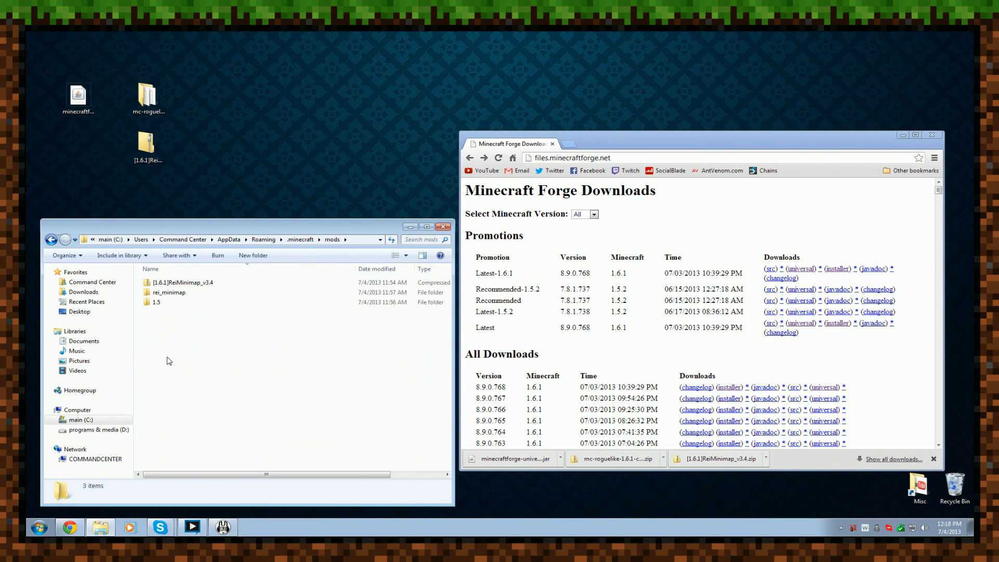
double_click(156, 303)
left_click(52, 241)
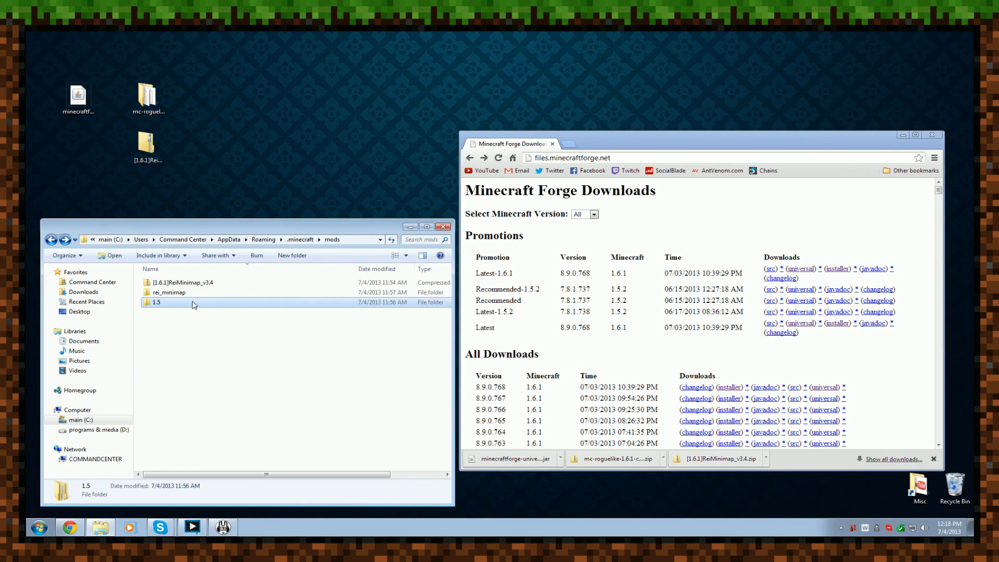
left_click(218, 333)
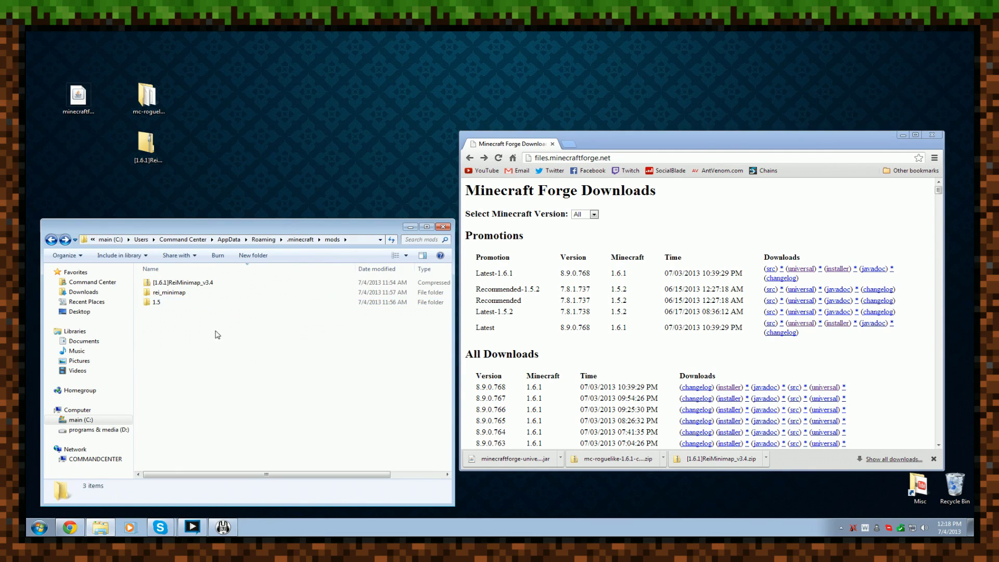
Step: Delete the existing [1.6.1]ReiMinimap_v3.4 archive and the rei_minimap folder from the mods folder
left_click(190, 284)
key("Delete")
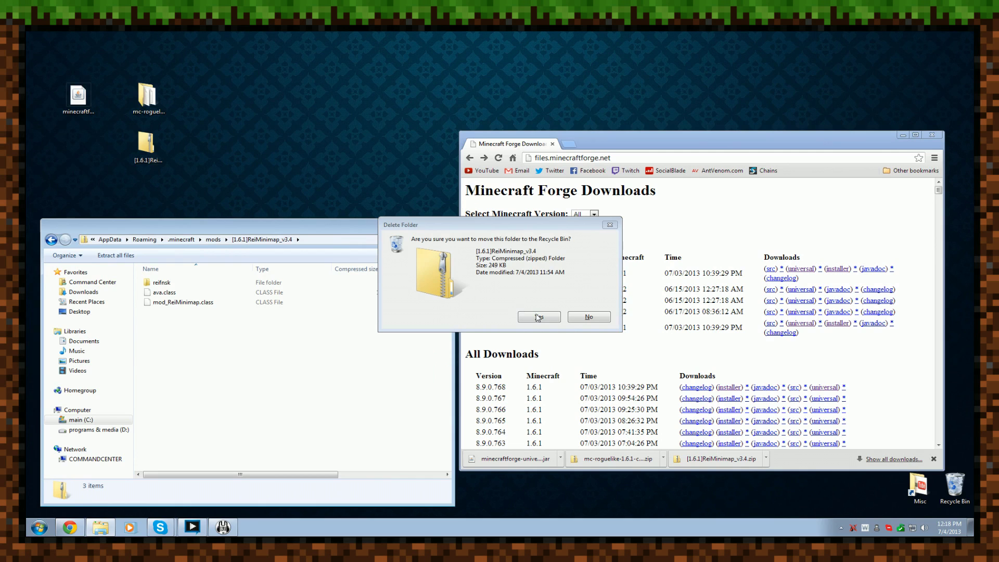
left_click(550, 320)
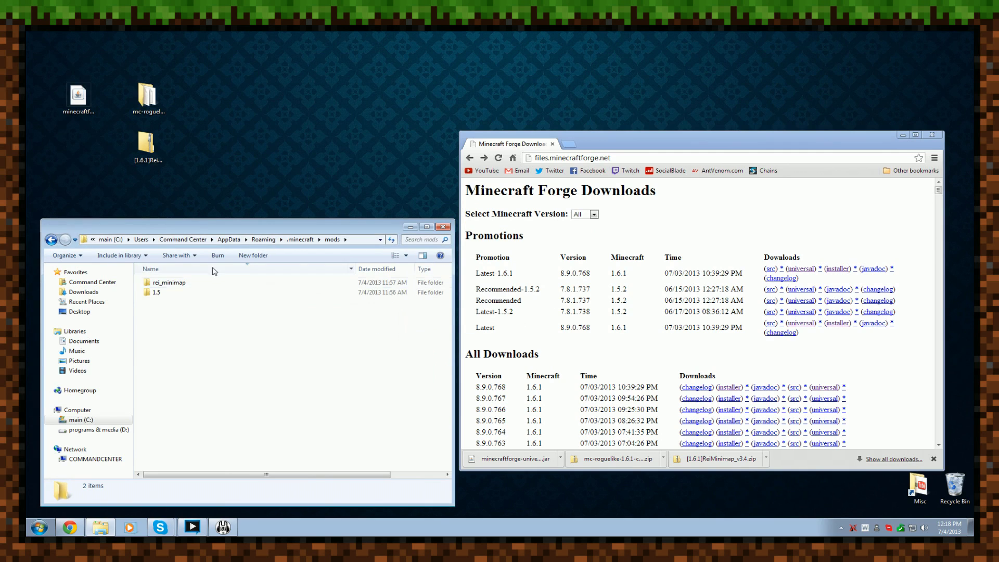
double_click(173, 282)
key("Delete")
key("Return")
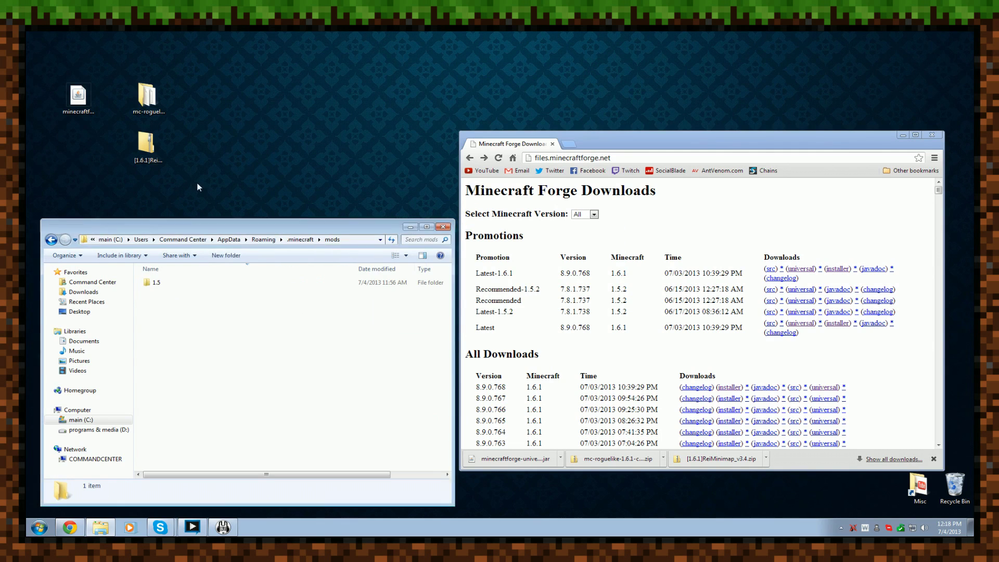
Step: Copy the ReiMinimap archive from the desktop into the mods folder
left_click(158, 156)
left_click_drag(157, 160, 243, 307)
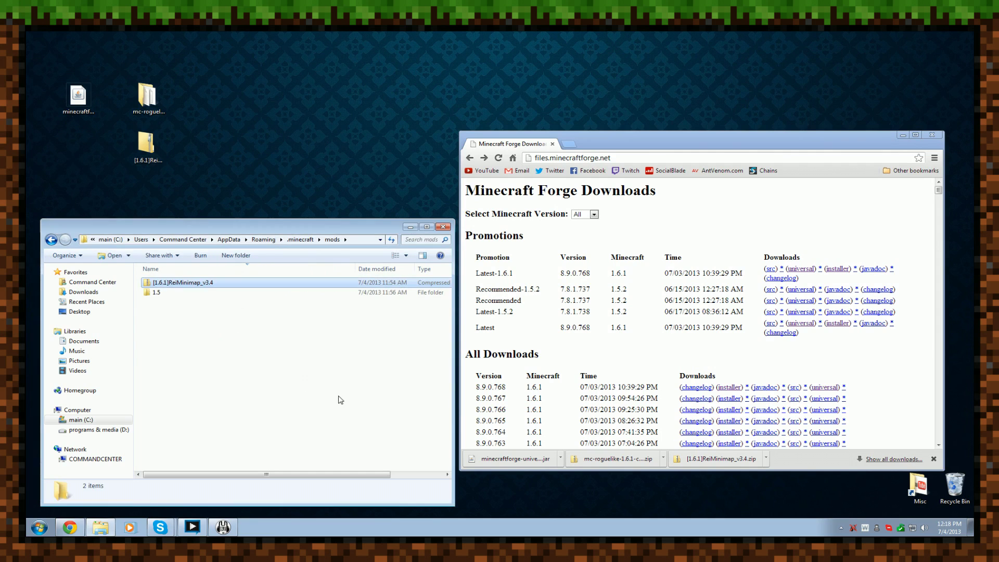
left_click(488, 46)
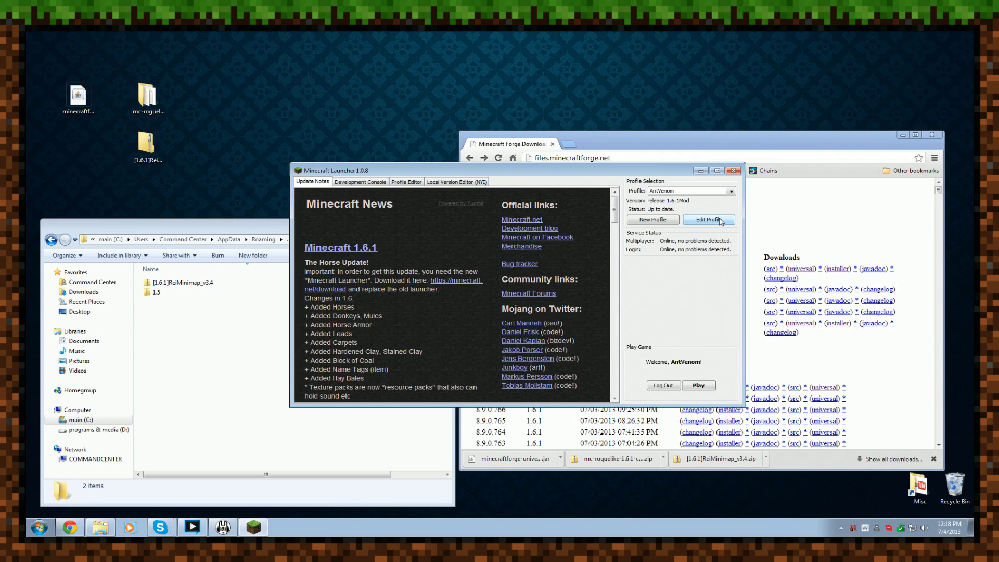
Step: Set the launcher's current profile to use release Forge8.9.0.768, save it and start the game
left_click(709, 220)
left_click(569, 279)
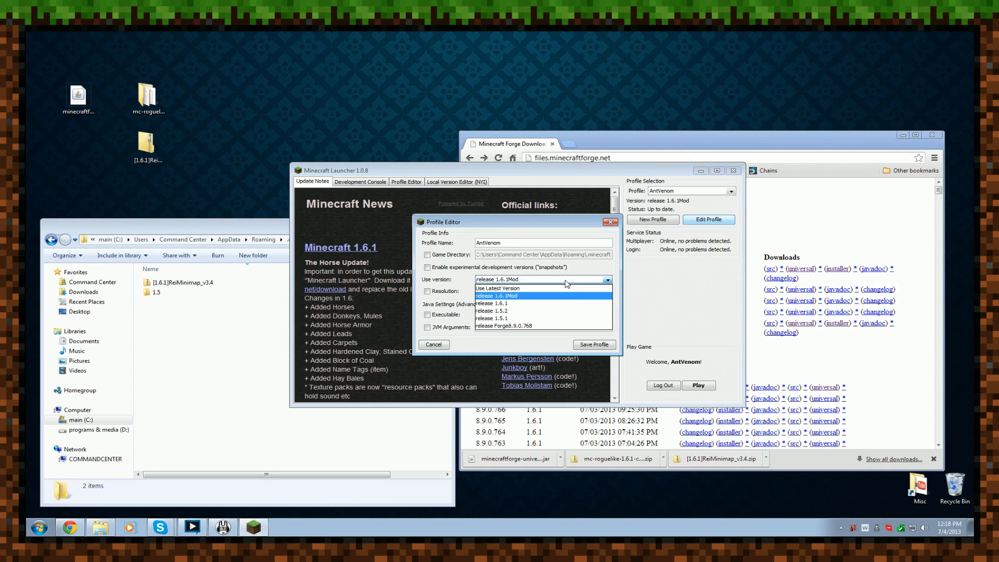
left_click(522, 327)
left_click(593, 346)
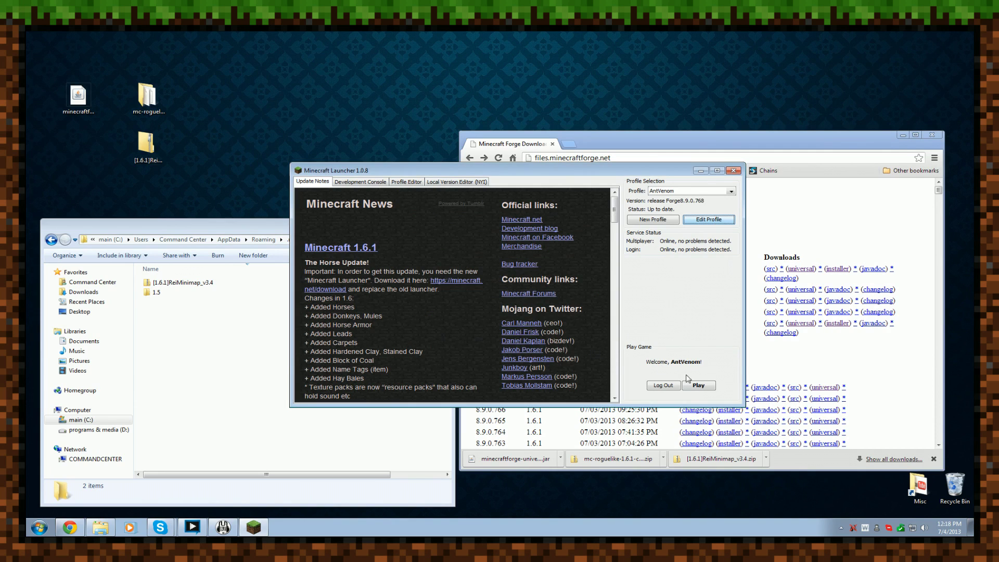
left_click(713, 386)
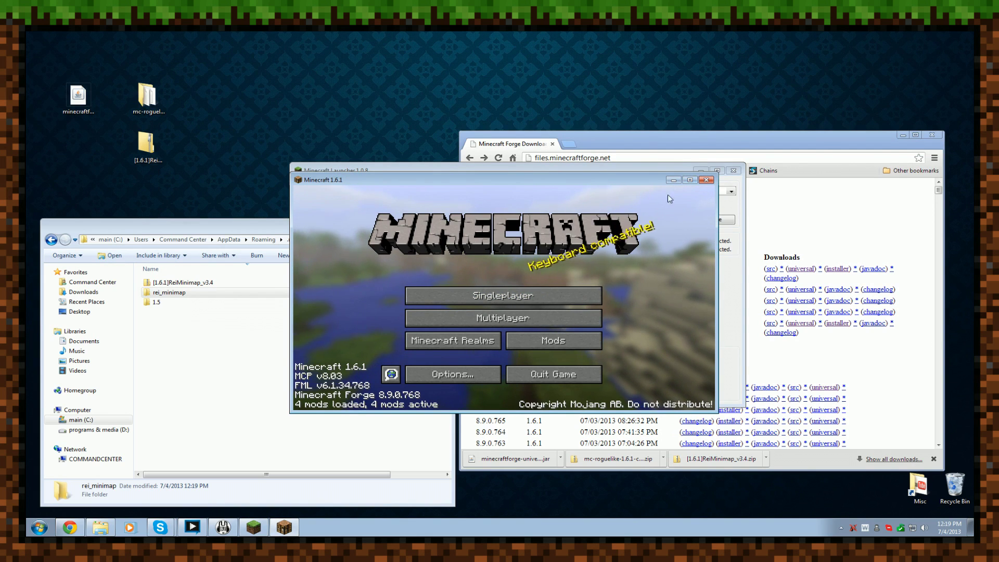
Step: Maximize the game window and view the Forge Mod Loader and mod_ReiMinimap details in the mod list
left_click(686, 181)
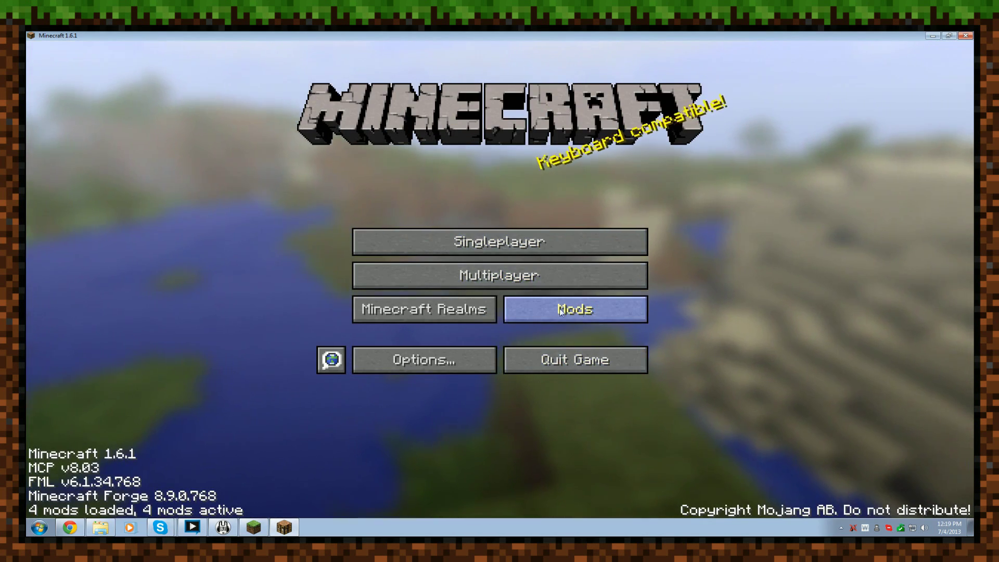
left_click(574, 313)
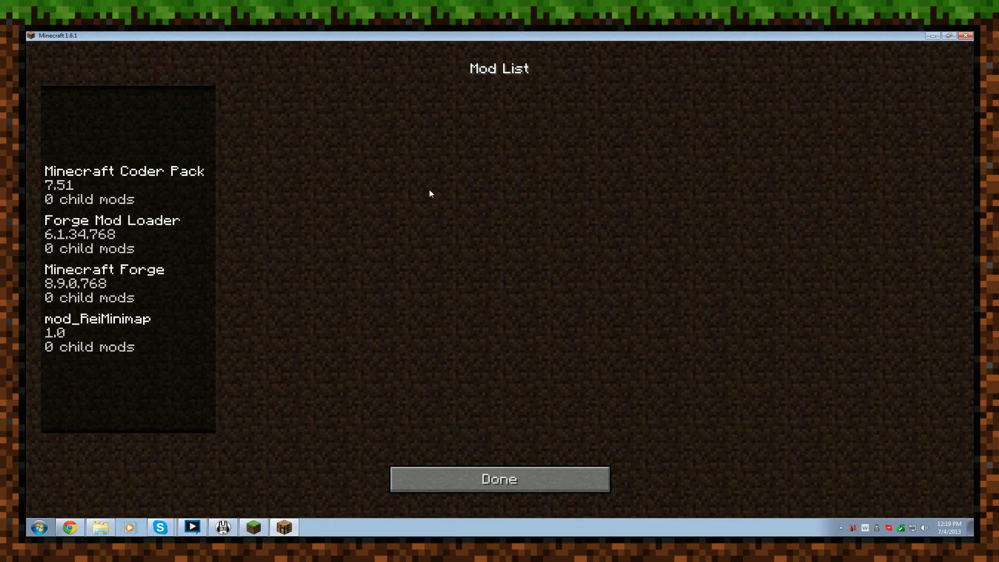
left_click(124, 224)
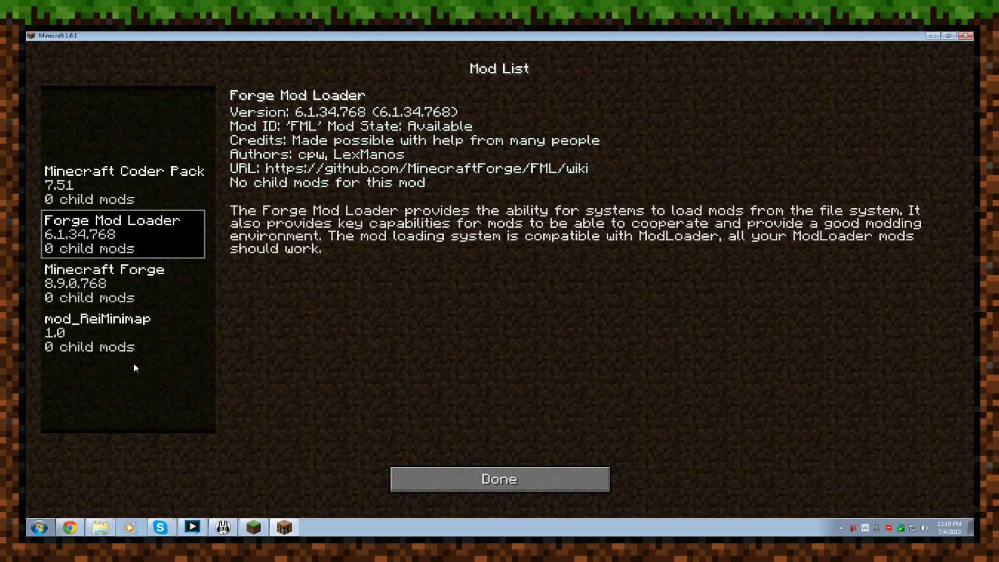
left_click(103, 329)
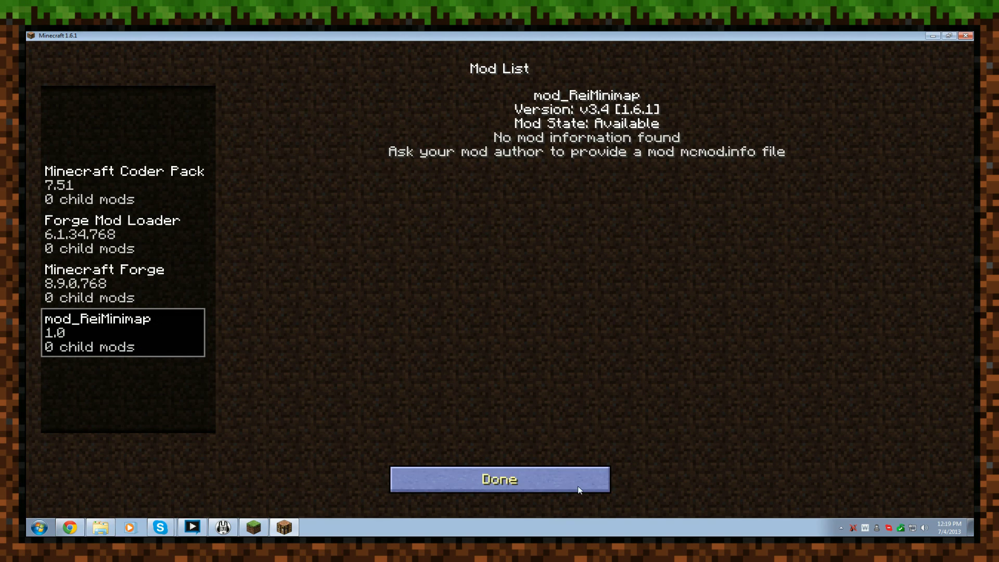
left_click(591, 489)
Step: Load the most recent New World in singleplayer
left_click(500, 238)
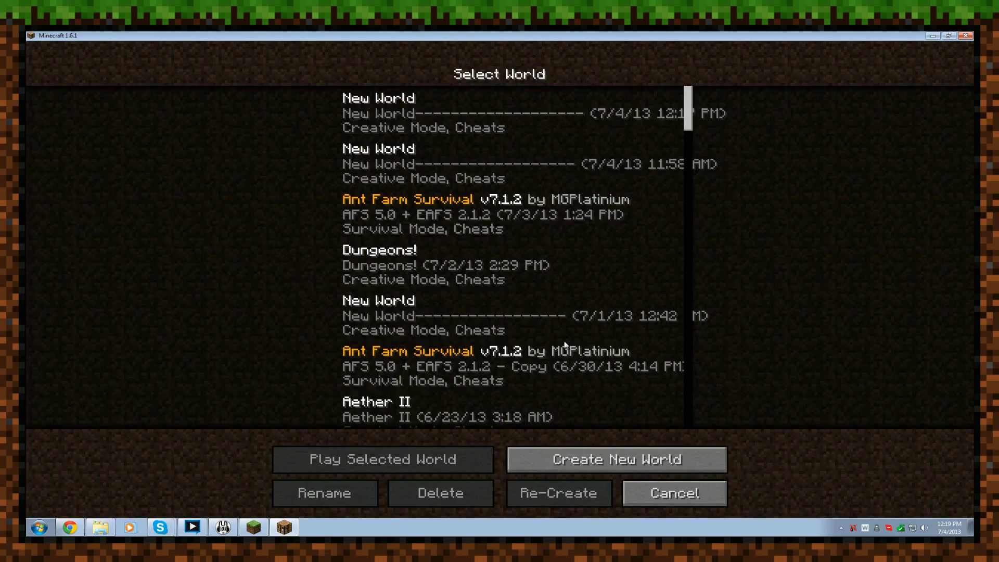
left_click(426, 117)
left_click(430, 464)
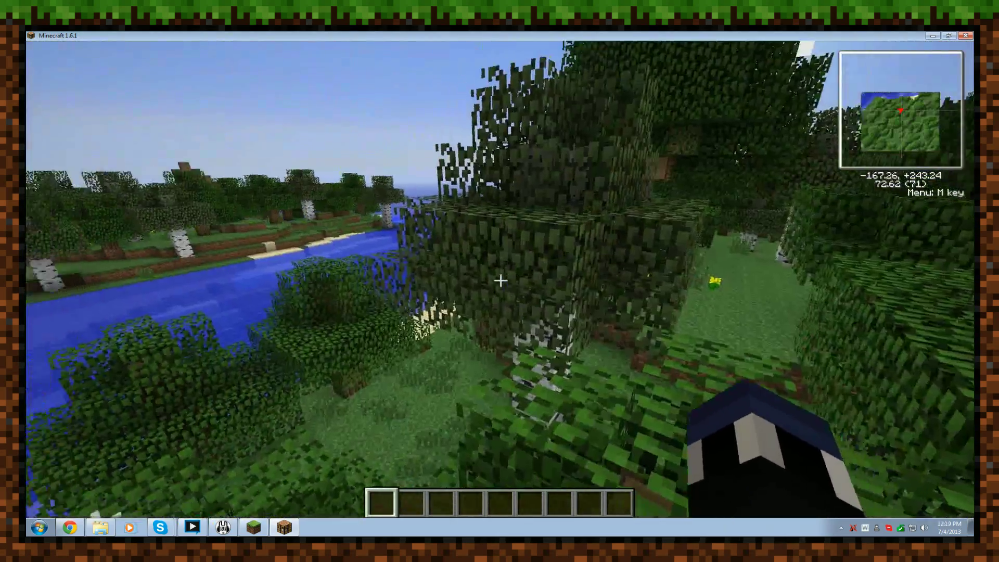
Step: Move around the world to examine how the ReiMinimap map follows the player
key("w")
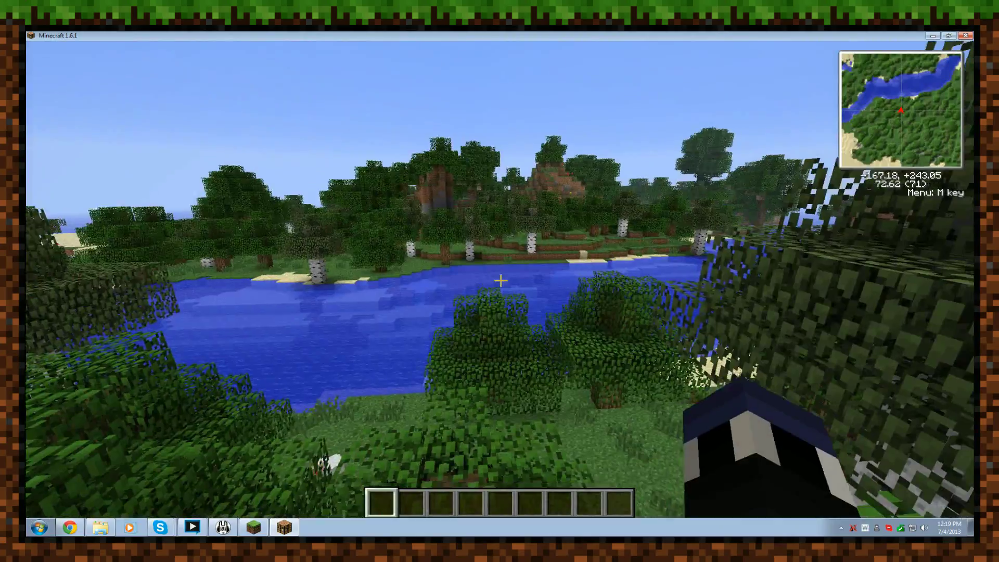
key("w")
key("space")
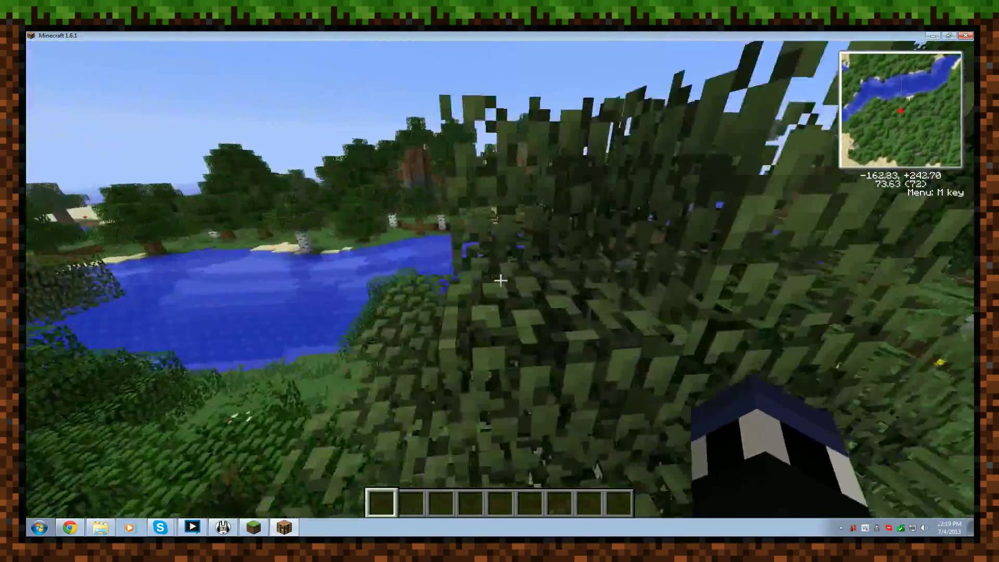
key("w")
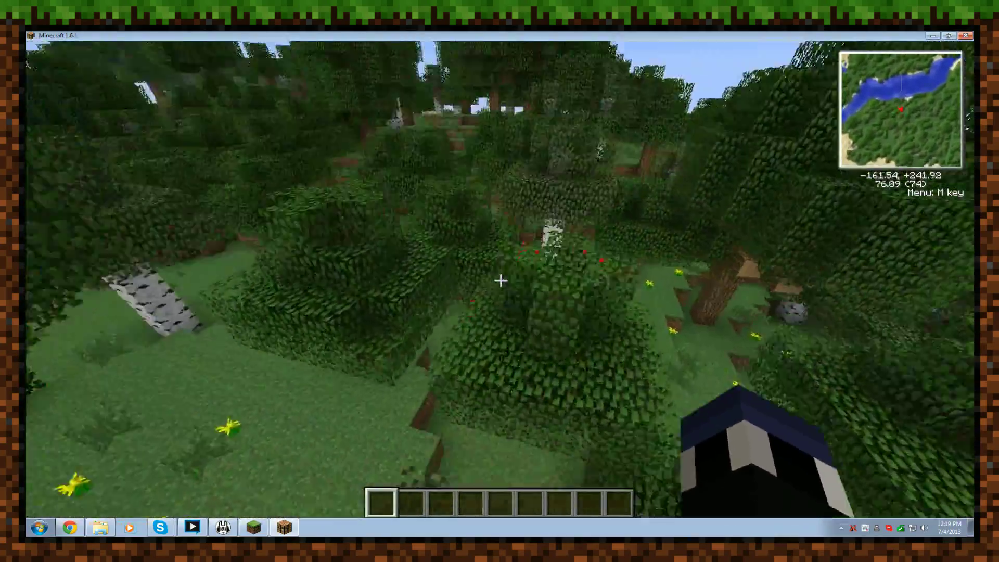
key("w")
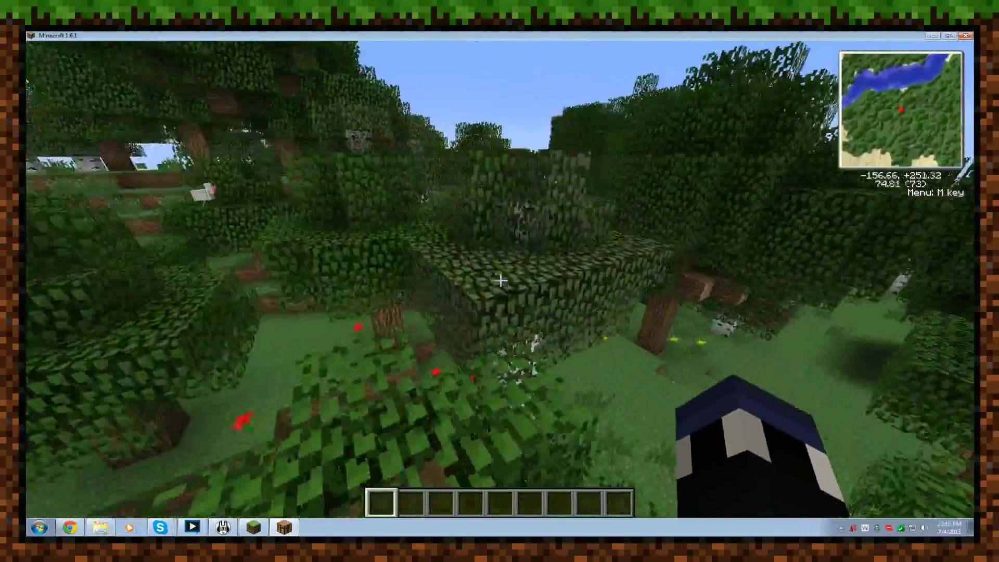
key("w")
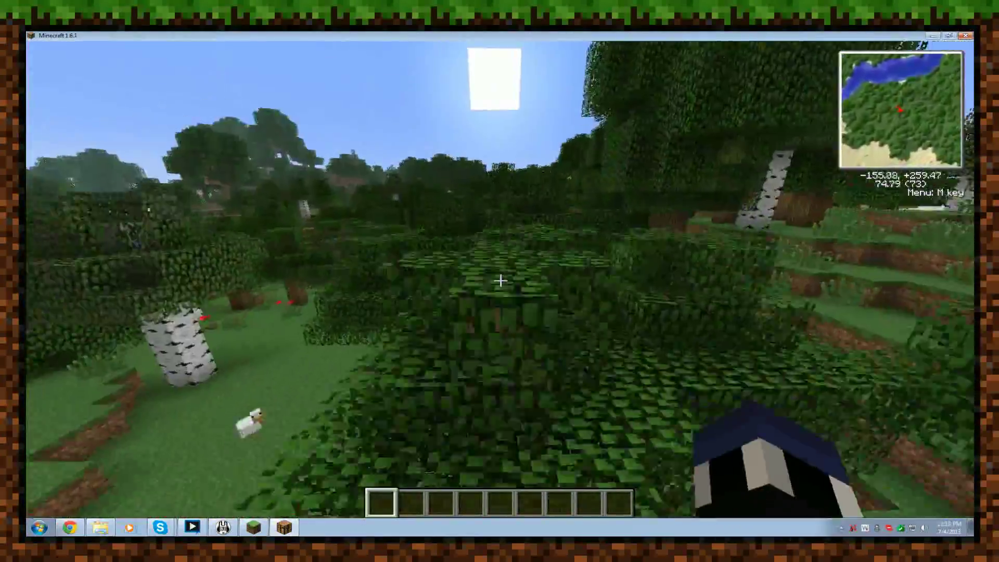
key("w")
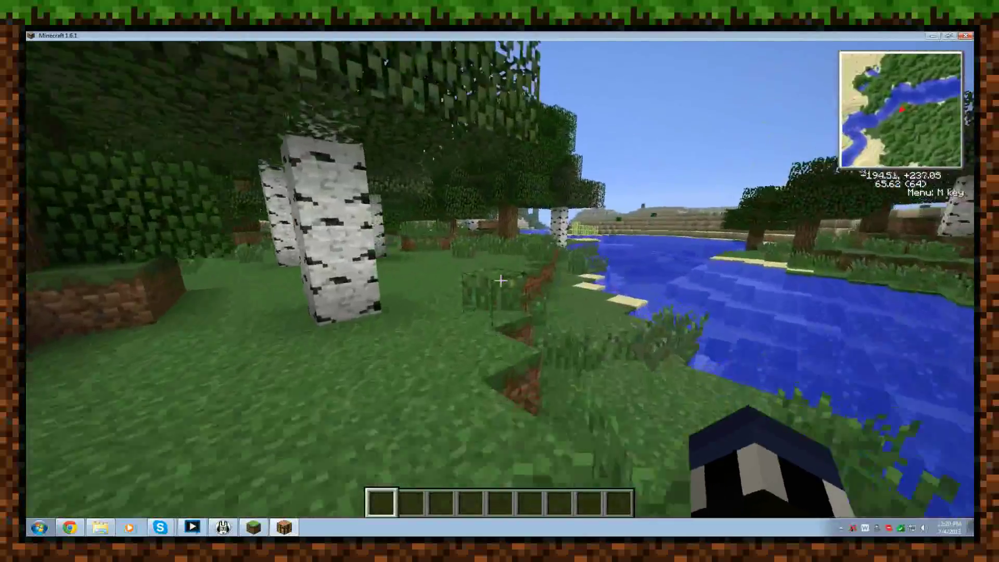
key("w")
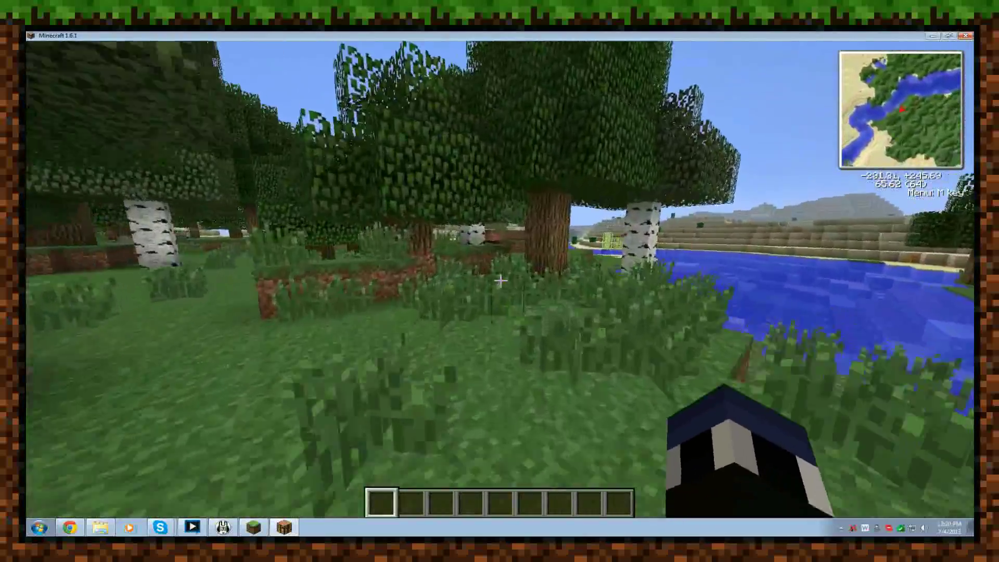